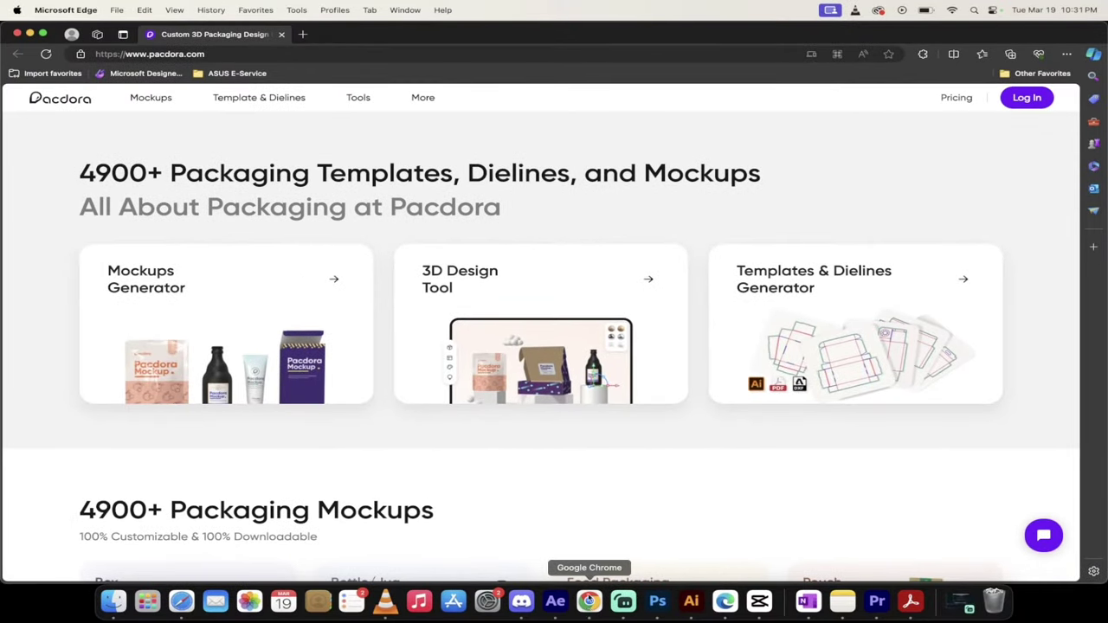
Step: Switch to Chrome and open Pacdora's Mockups Generator gallery of packaging mockups
{"action": "left_click", "coordinate": [589, 602]}
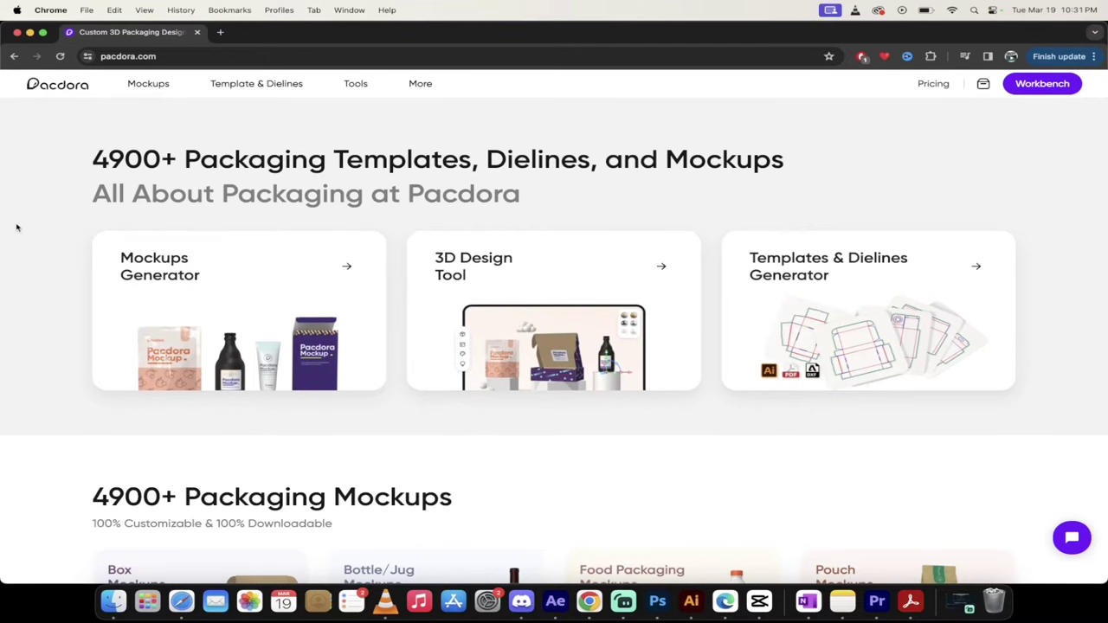
{"action": "scroll", "coordinate": [16, 228], "scroll_direction": "down", "scroll_amount": 2}
{"action": "scroll", "coordinate": [17, 228], "scroll_direction": "up", "scroll_amount": 2}
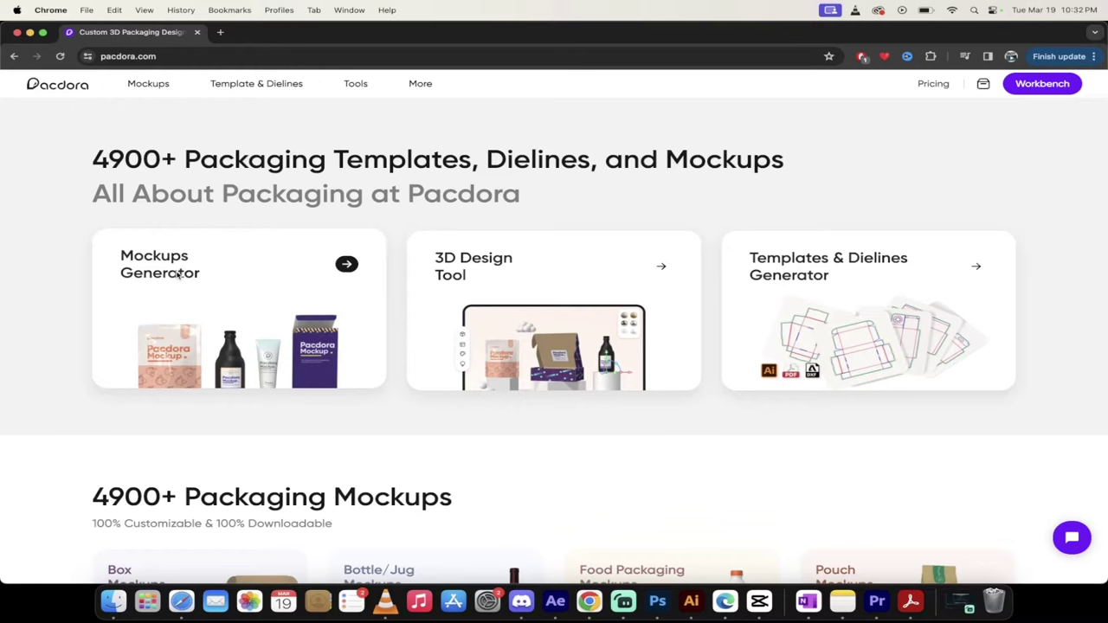
{"action": "left_click", "coordinate": [177, 273]}
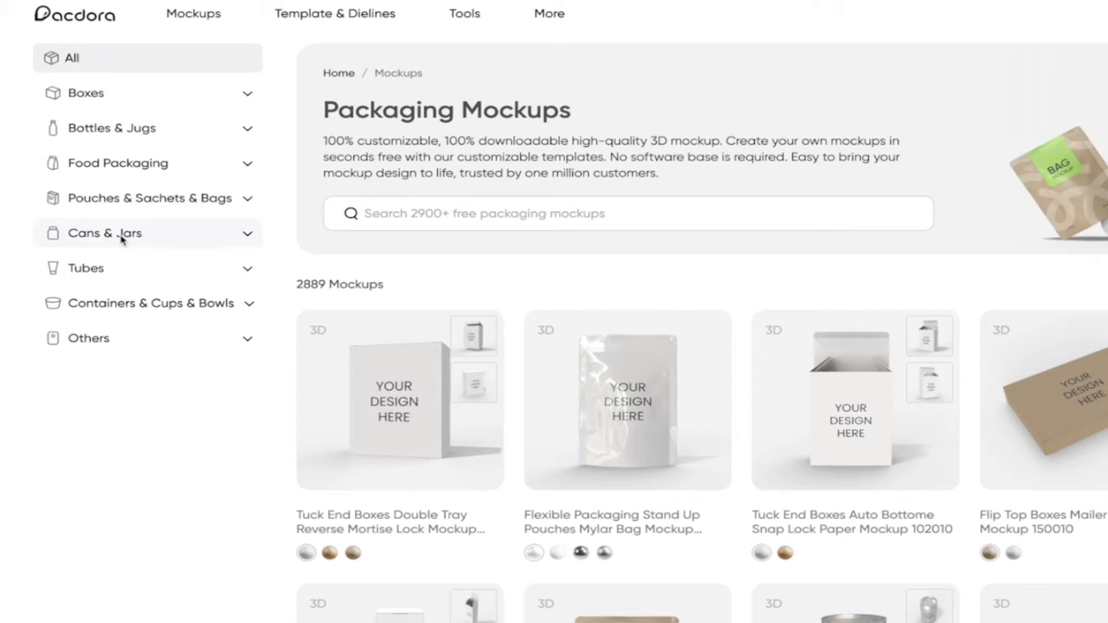
Step: Filter to Cans & Jars and open the Cans Aluminum Bottles Tin Mockup 500010
{"action": "left_click", "coordinate": [121, 237]}
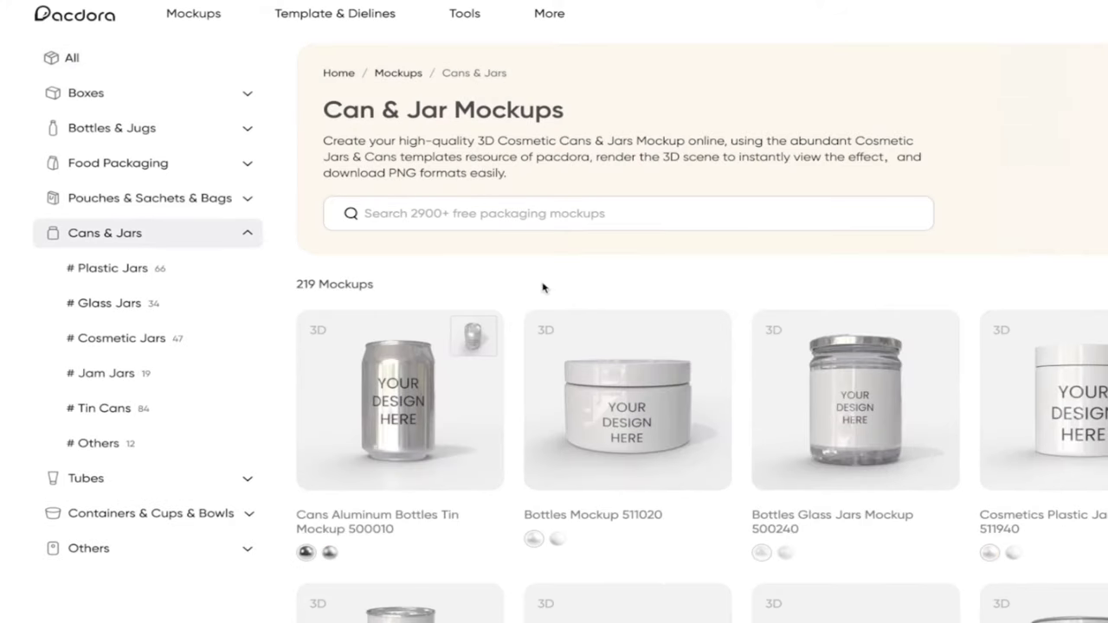
{"action": "scroll", "coordinate": [759, 309], "scroll_direction": "down", "scroll_amount": 2}
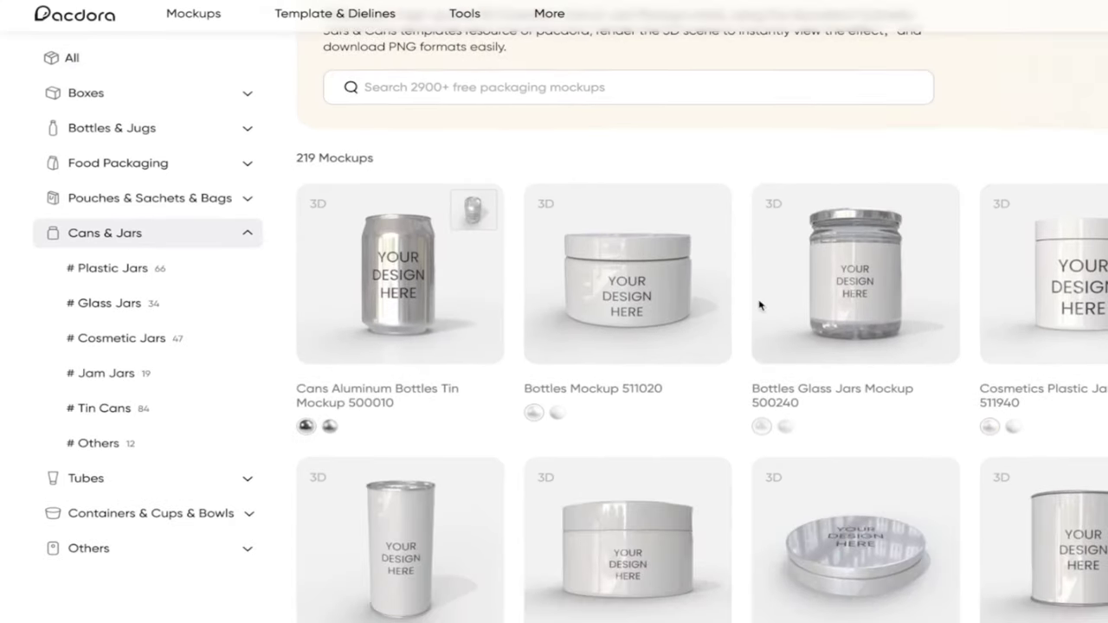
{"action": "mouse_move", "coordinate": [366, 276]}
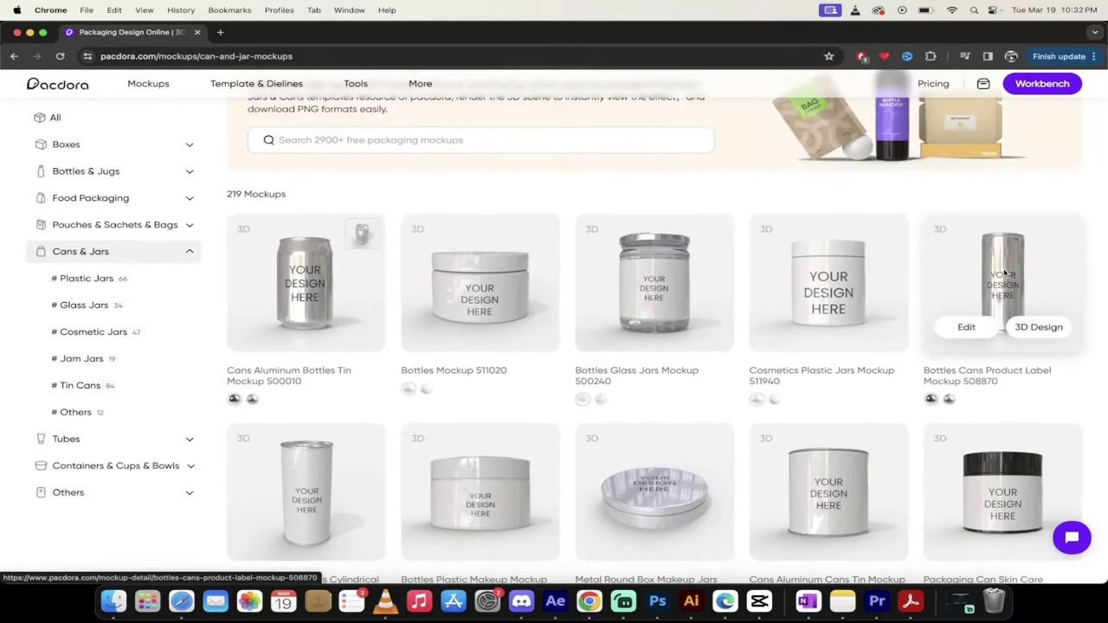
{"action": "scroll", "coordinate": [453, 302], "scroll_direction": "down", "scroll_amount": 2}
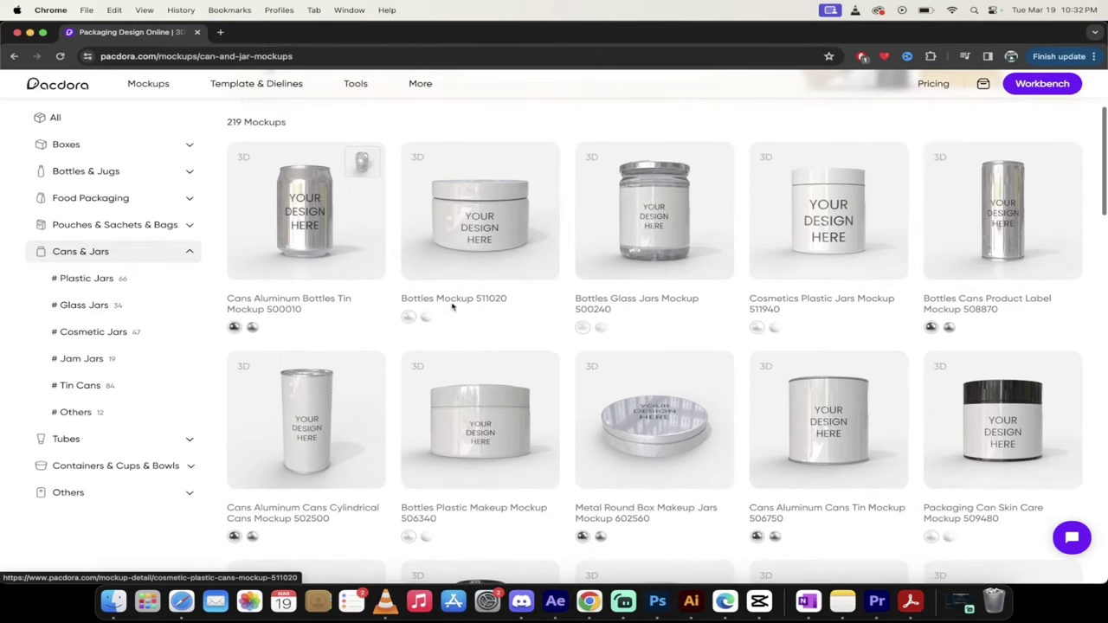
{"action": "scroll", "coordinate": [325, 407], "scroll_direction": "up", "scroll_amount": 4}
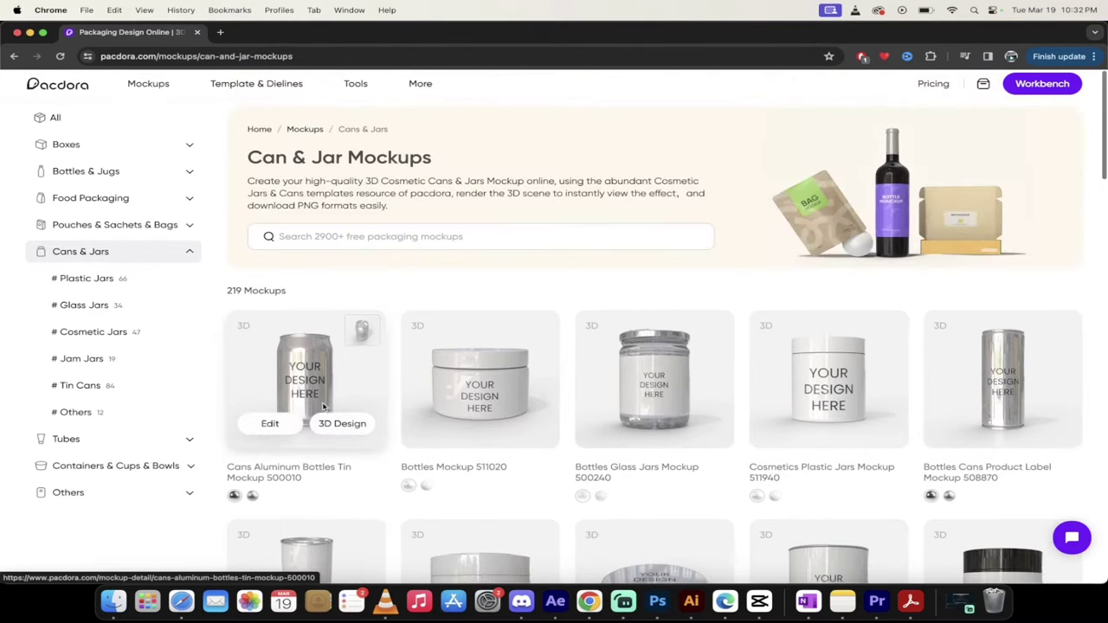
{"action": "left_click", "coordinate": [293, 369]}
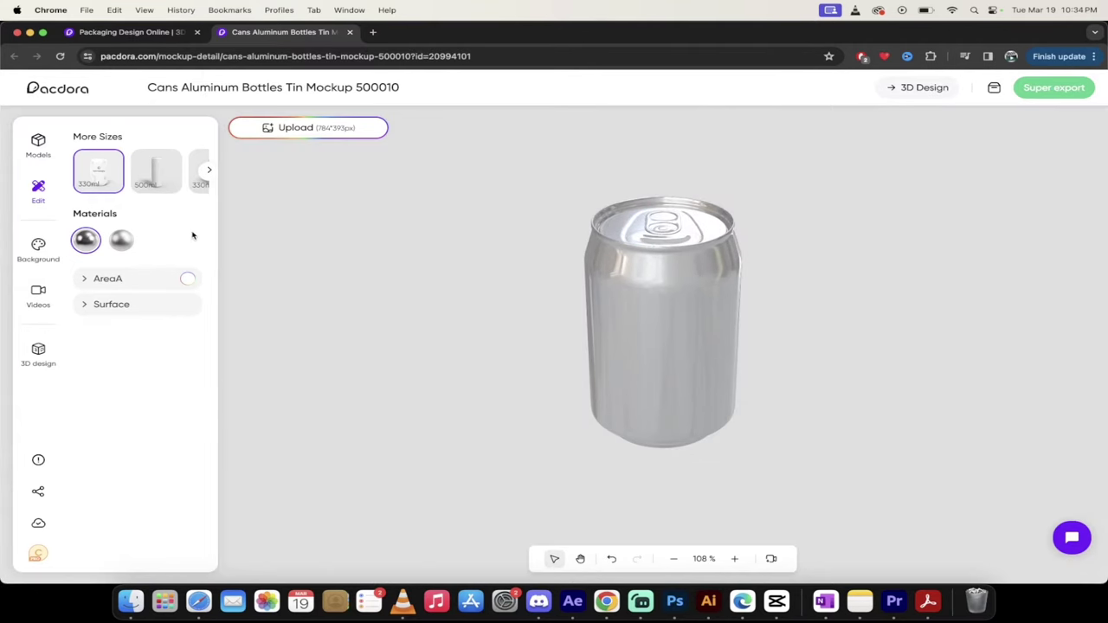
Step: Rotate the silver 3D can, then open Upload & Design for its wrap artwork
{"action": "left_click_drag", "start_coordinate": [641, 328], "coordinate": [615, 368]}
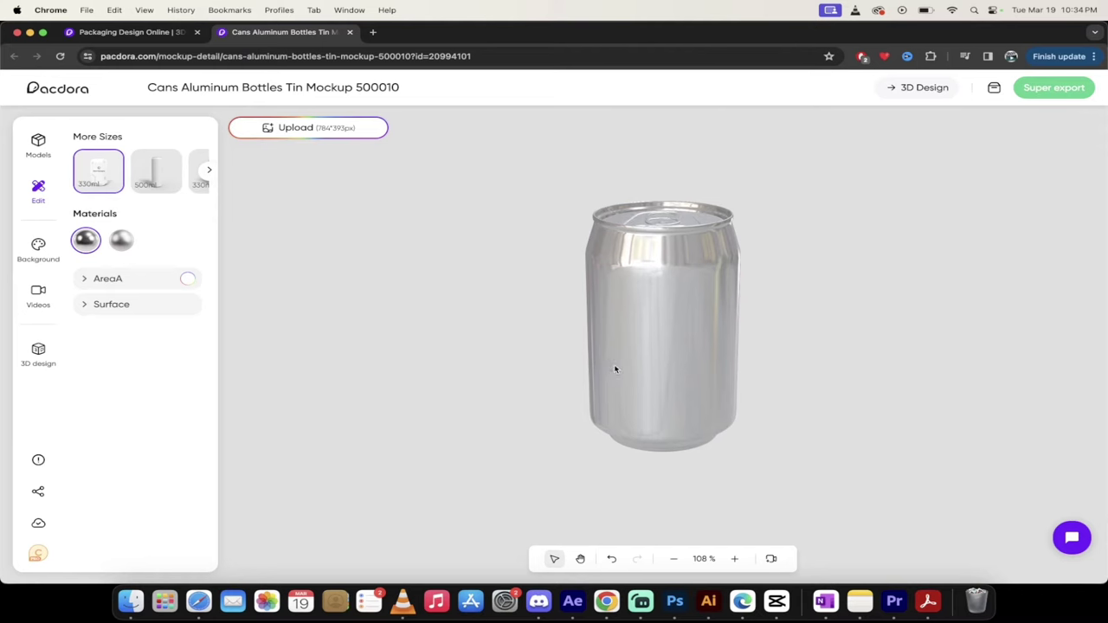
{"action": "left_click", "coordinate": [307, 132]}
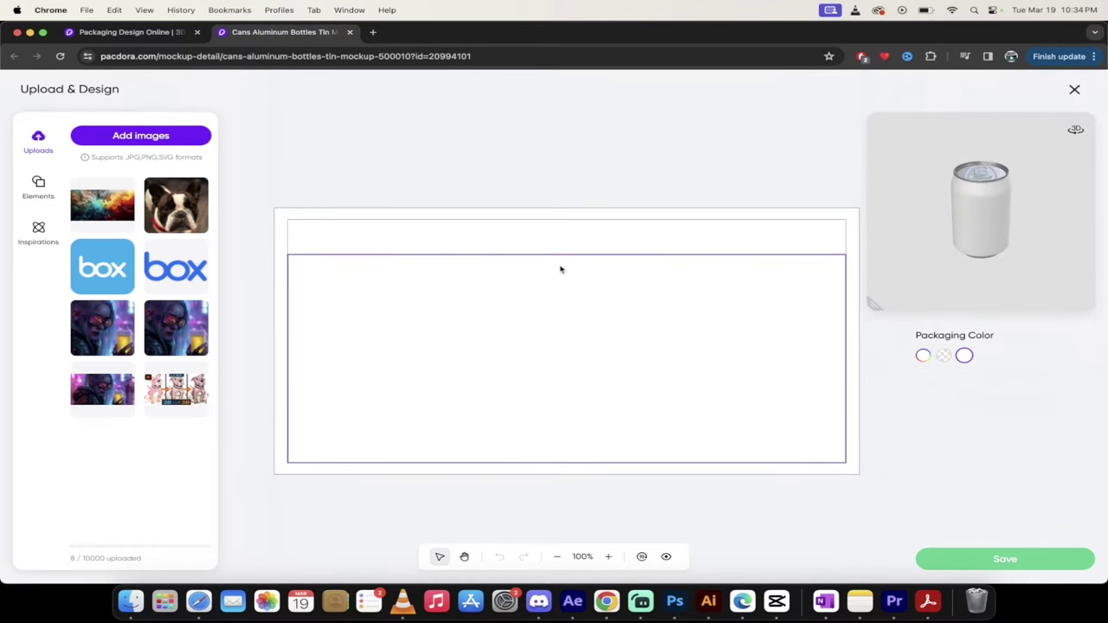
Step: Drag wallpaperabstract.png from the Finder Desktop onto Pacdora's upload zone
{"action": "left_click", "coordinate": [131, 604]}
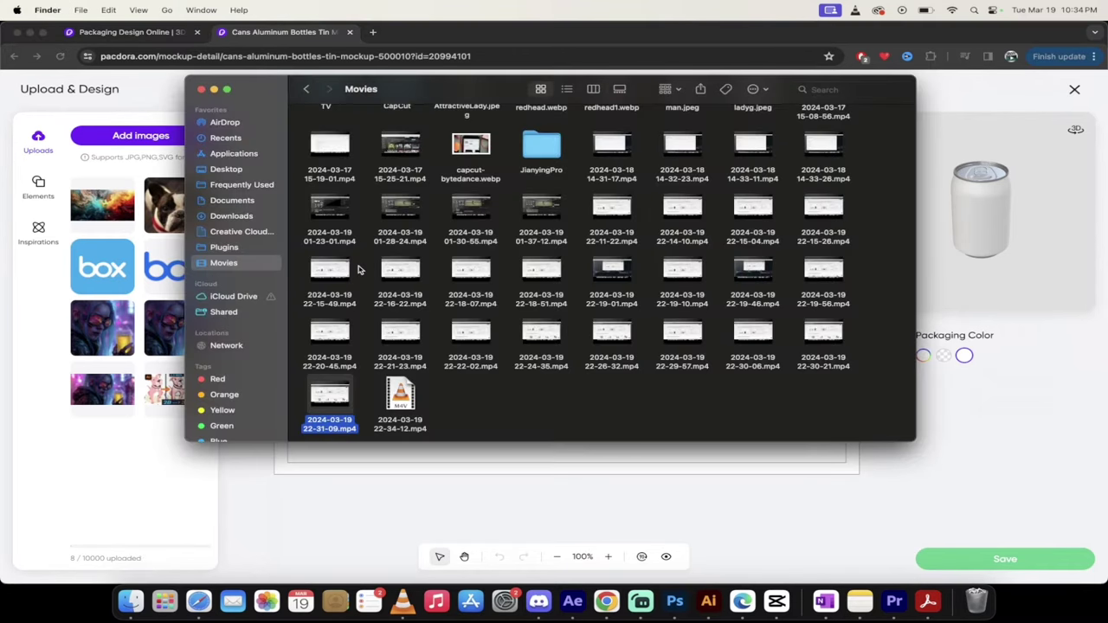
{"action": "left_click", "coordinate": [234, 157]}
{"action": "left_click", "coordinate": [239, 170]}
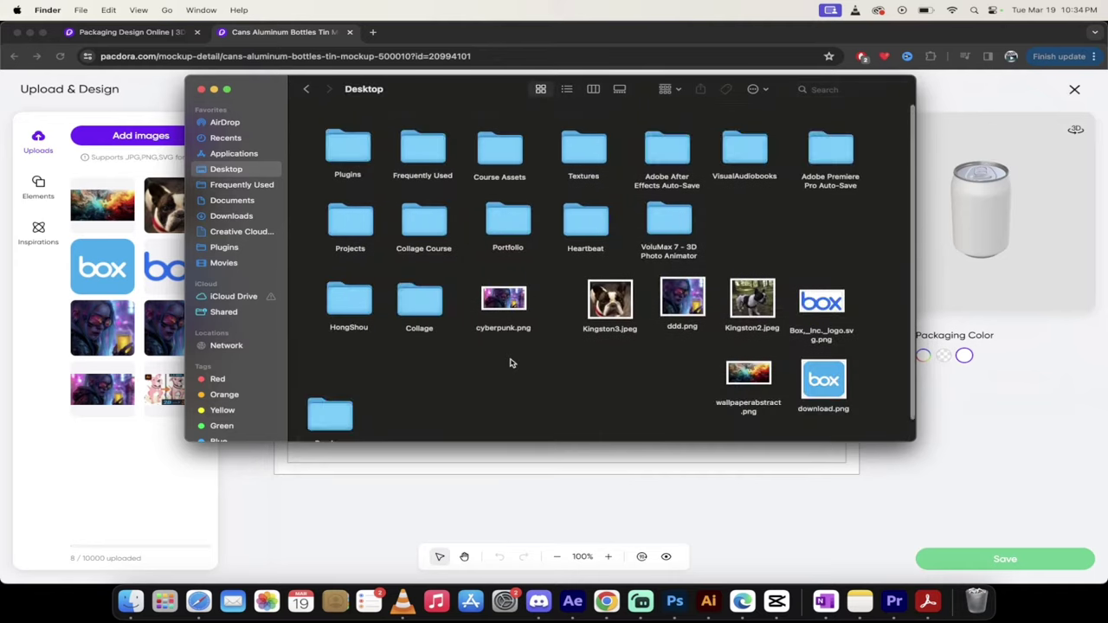
{"action": "scroll", "coordinate": [563, 362], "scroll_direction": "down", "scroll_amount": 1}
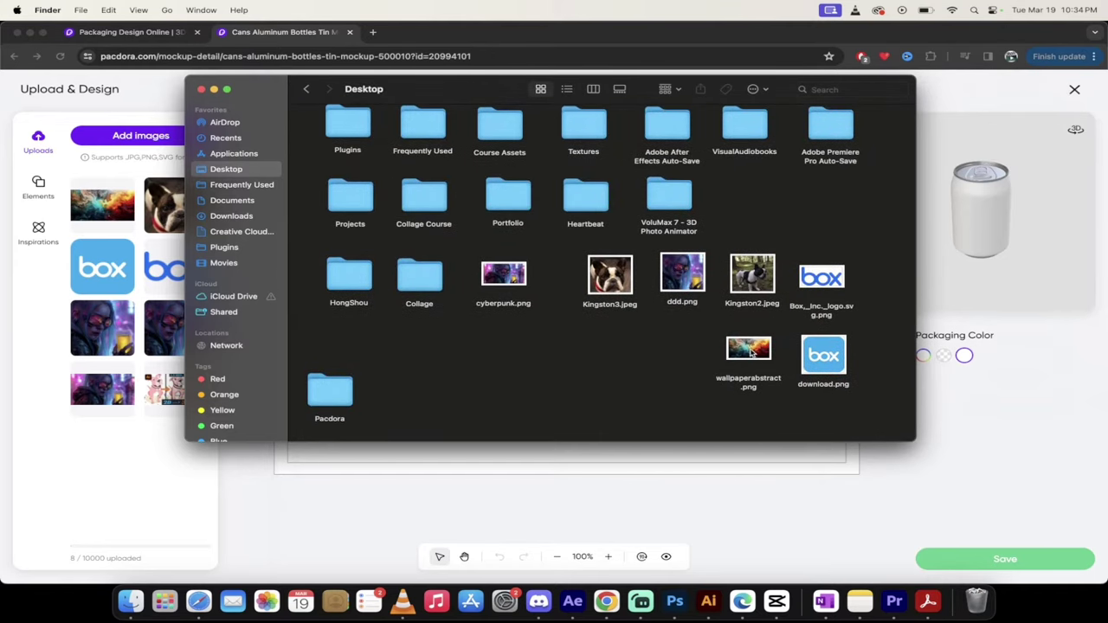
{"action": "left_click_drag", "start_coordinate": [751, 351], "coordinate": [418, 334]}
{"action": "key", "text": "super+Tab"}
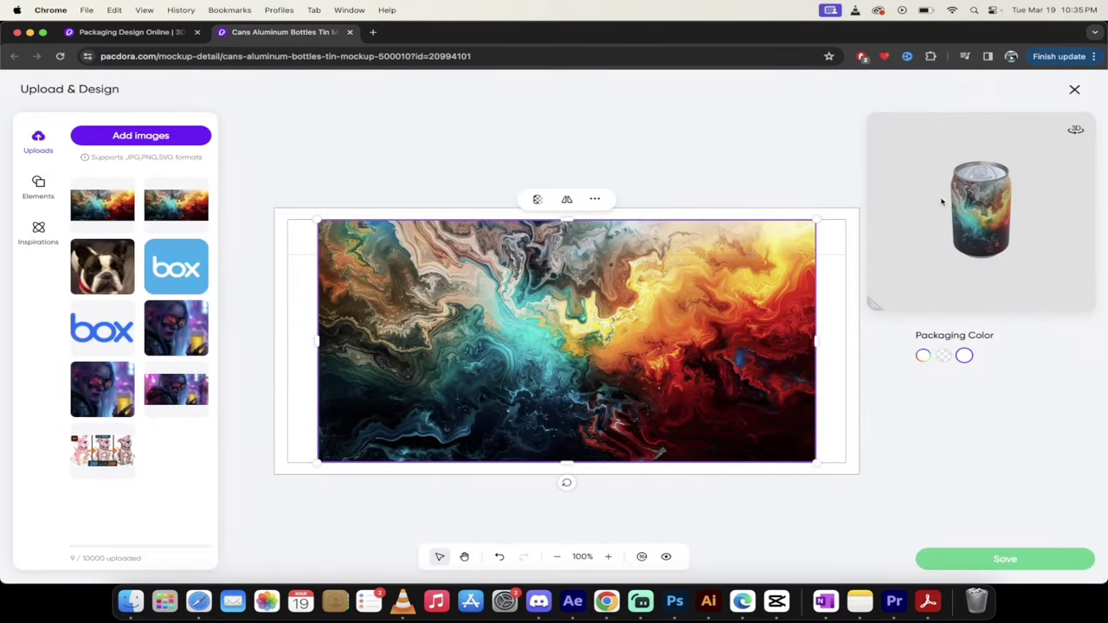
Step: Move and resize the fluid-art image to about 208.3 x 104.0 mm, filling the label edge to edge
{"action": "mouse_move", "coordinate": [944, 198]}
{"action": "left_mouse_down"}
{"action": "mouse_move", "coordinate": [940, 168]}
{"action": "mouse_move", "coordinate": [939, 192]}
{"action": "left_mouse_up"}
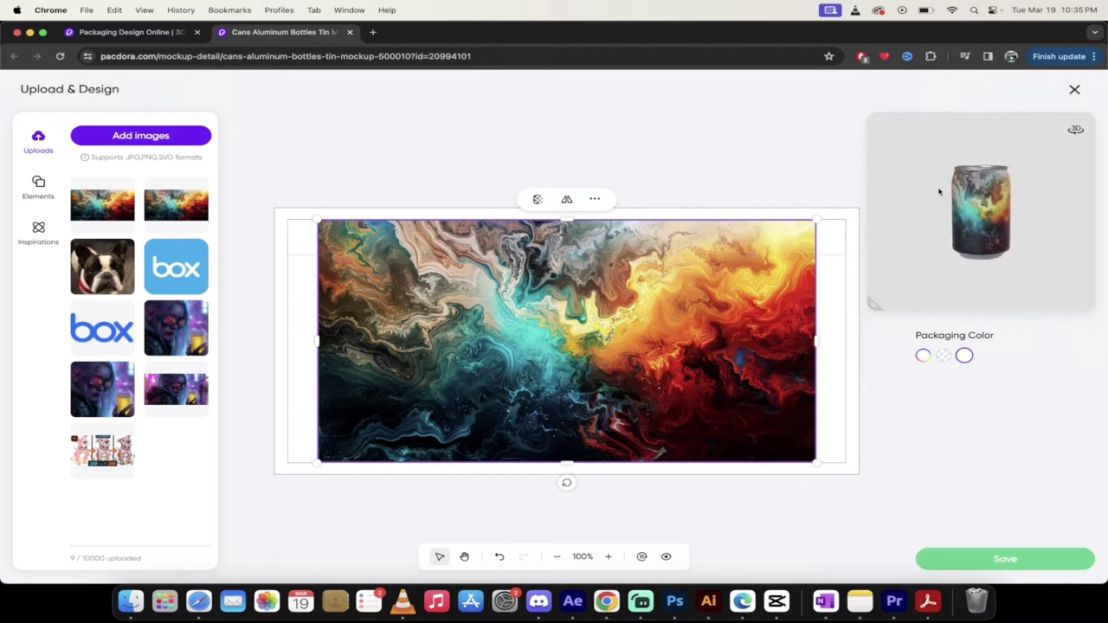
{"action": "left_click", "coordinate": [872, 302]}
{"action": "left_click_drag", "start_coordinate": [866, 317], "coordinate": [958, 316]}
{"action": "left_click", "coordinate": [616, 394]}
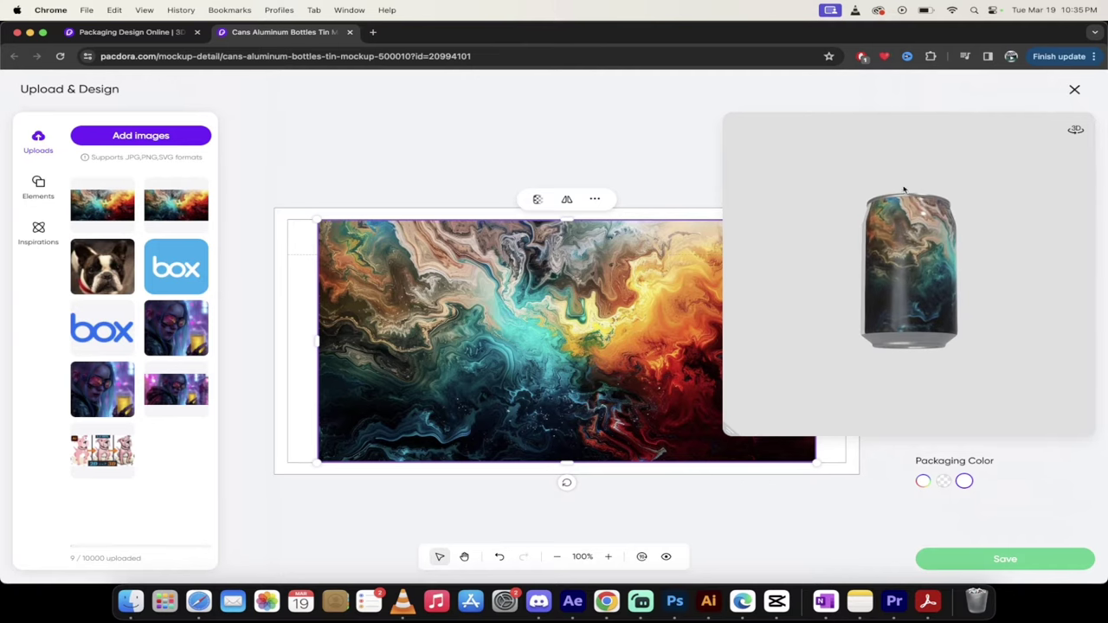
{"action": "left_click_drag", "start_coordinate": [736, 434], "coordinate": [943, 313]}
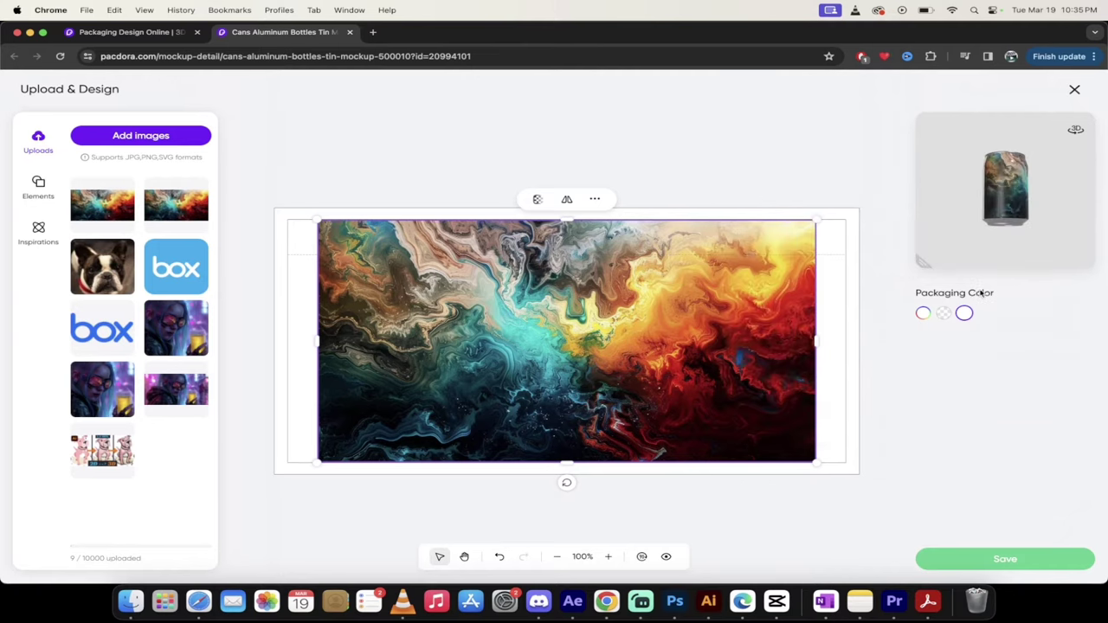
{"action": "left_click_drag", "start_coordinate": [522, 319], "coordinate": [475, 299]}
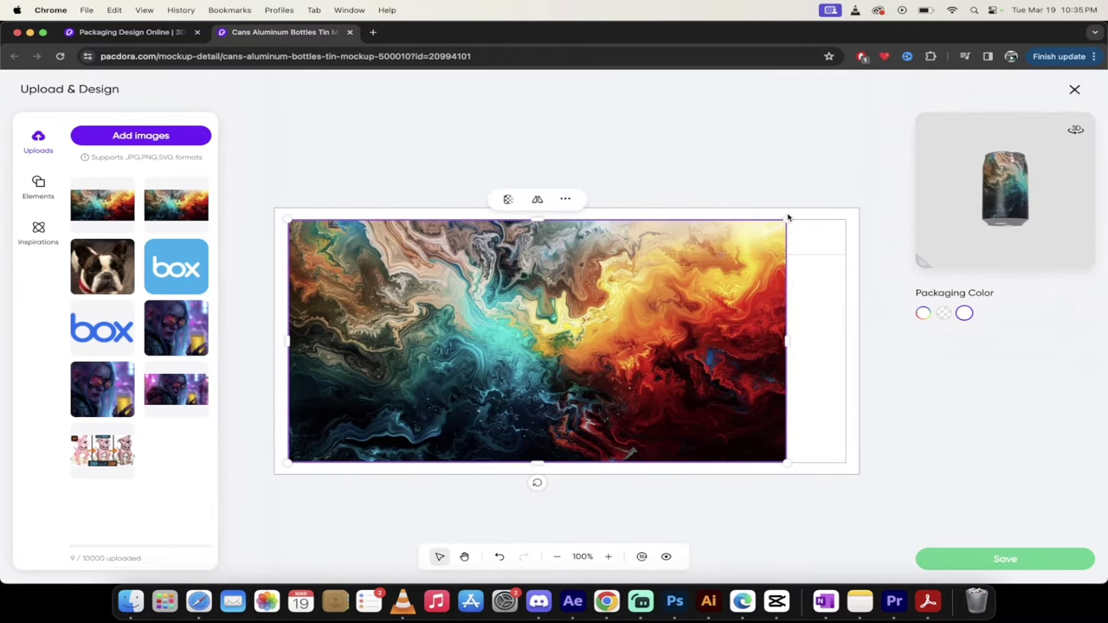
{"action": "mouse_move", "coordinate": [788, 218]}
{"action": "left_mouse_down"}
{"action": "mouse_move", "coordinate": [472, 374]}
{"action": "mouse_move", "coordinate": [786, 215]}
{"action": "left_mouse_up"}
{"action": "left_click_drag", "start_coordinate": [786, 342], "coordinate": [846, 345]}
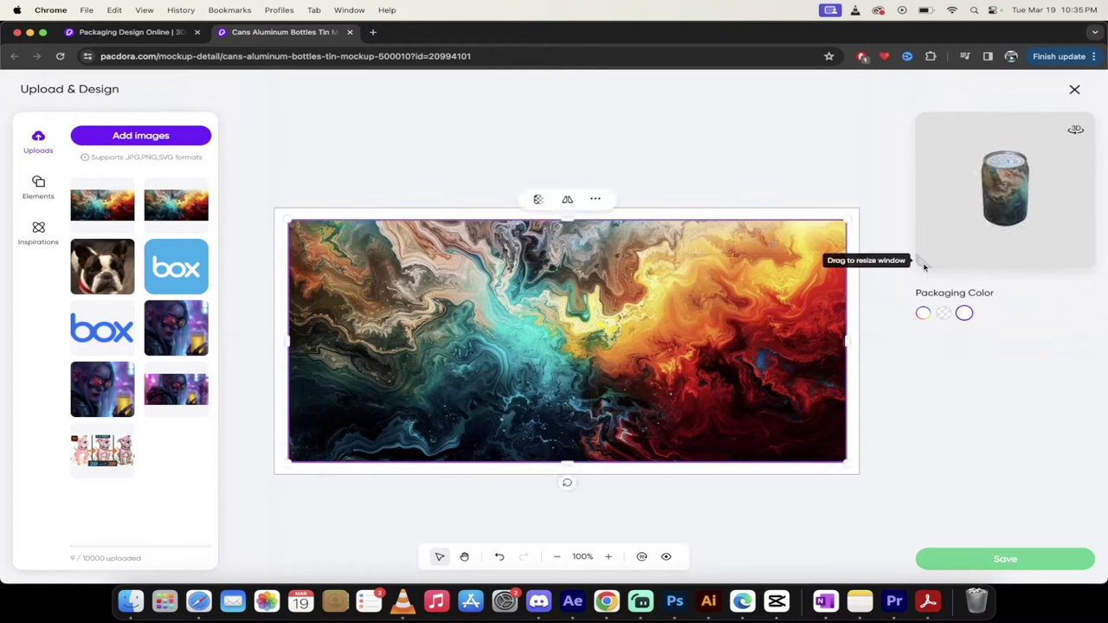
{"action": "left_click_drag", "start_coordinate": [925, 249], "coordinate": [396, 556]}
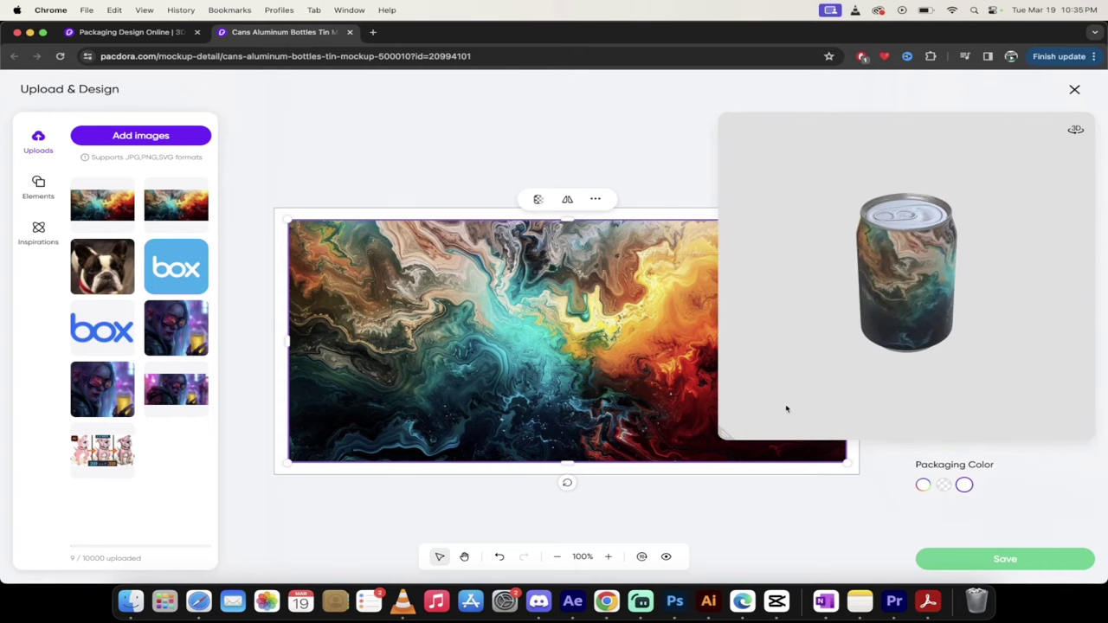
Step: Nudge the artwork's top edge down and orbit the 3D can to check its orange-red and teal sides
{"action": "left_click_drag", "start_coordinate": [816, 383], "coordinate": [891, 304]}
{"action": "mouse_move", "coordinate": [565, 219]}
{"action": "left_mouse_down"}
{"action": "mouse_move", "coordinate": [569, 238]}
{"action": "mouse_move", "coordinate": [568, 205]}
{"action": "mouse_move", "coordinate": [569, 224]}
{"action": "left_mouse_up"}
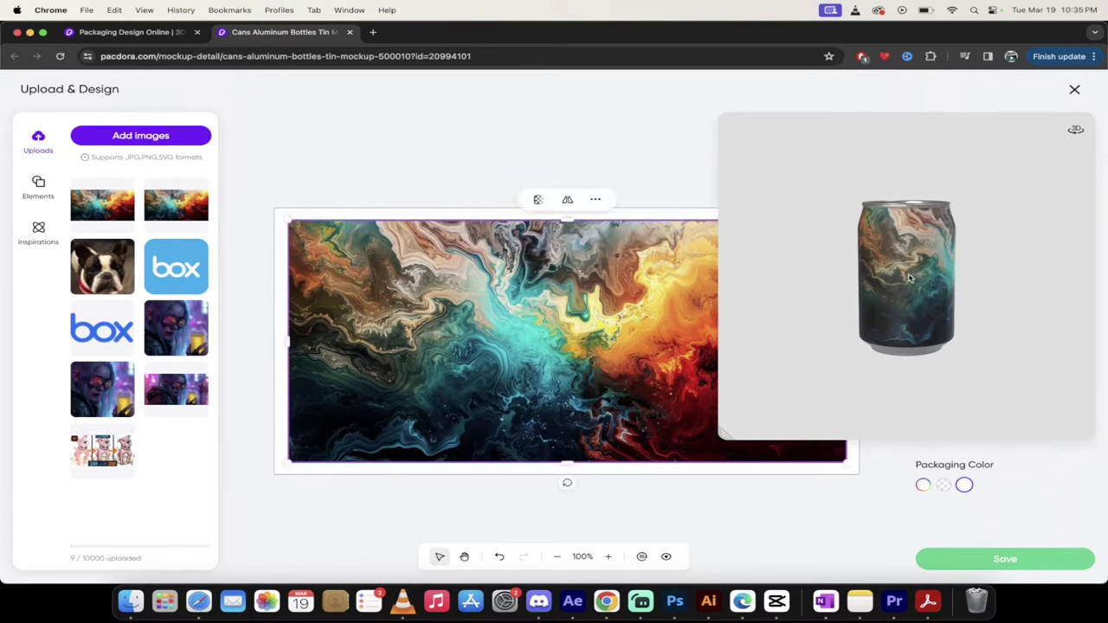
{"action": "left_click_drag", "start_coordinate": [900, 286], "coordinate": [936, 316]}
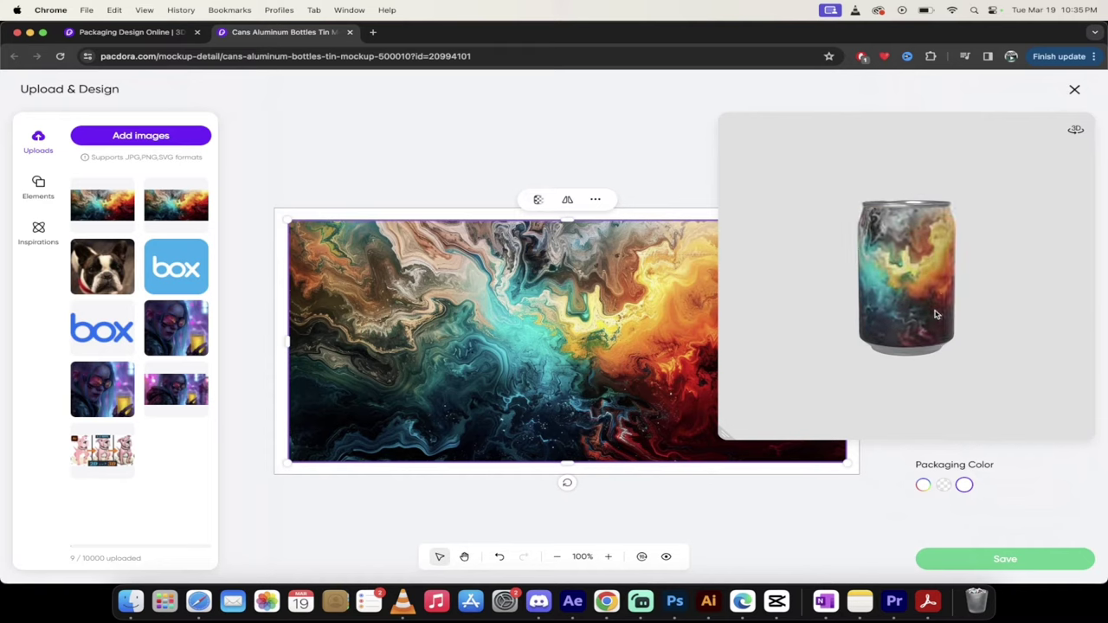
{"action": "left_click_drag", "start_coordinate": [727, 447], "coordinate": [921, 333]}
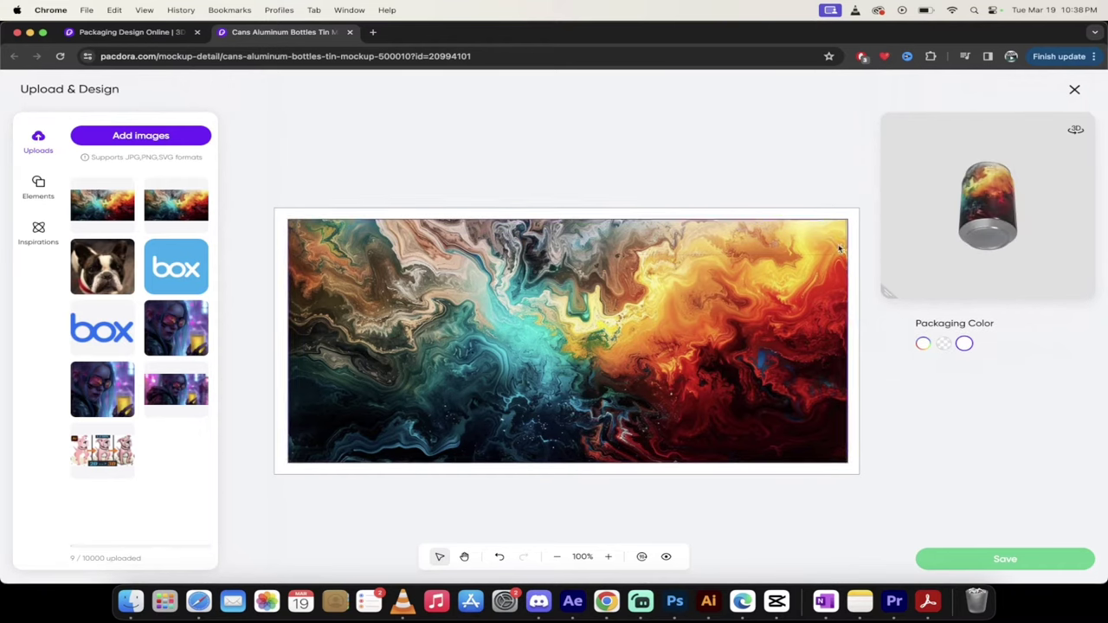
{"action": "left_click_drag", "start_coordinate": [890, 295], "coordinate": [647, 457]}
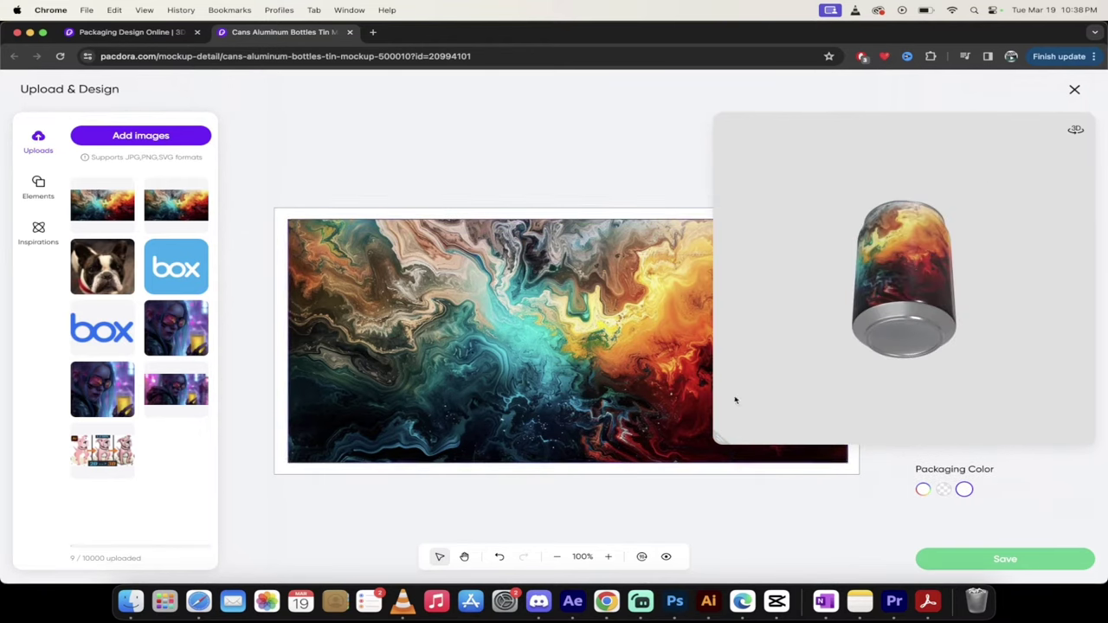
{"action": "left_click_drag", "start_coordinate": [896, 298], "coordinate": [908, 324]}
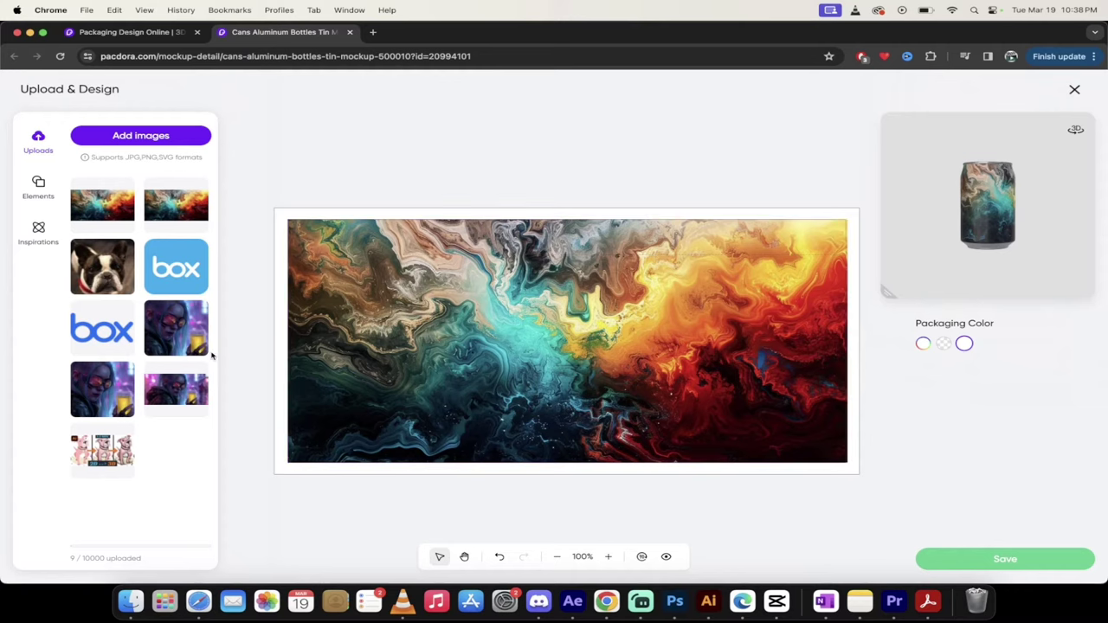
{"action": "mouse_move", "coordinate": [176, 346]}
Step: Show the Elements panel and scroll down to the Text Combinations section
{"action": "left_click", "coordinate": [38, 184]}
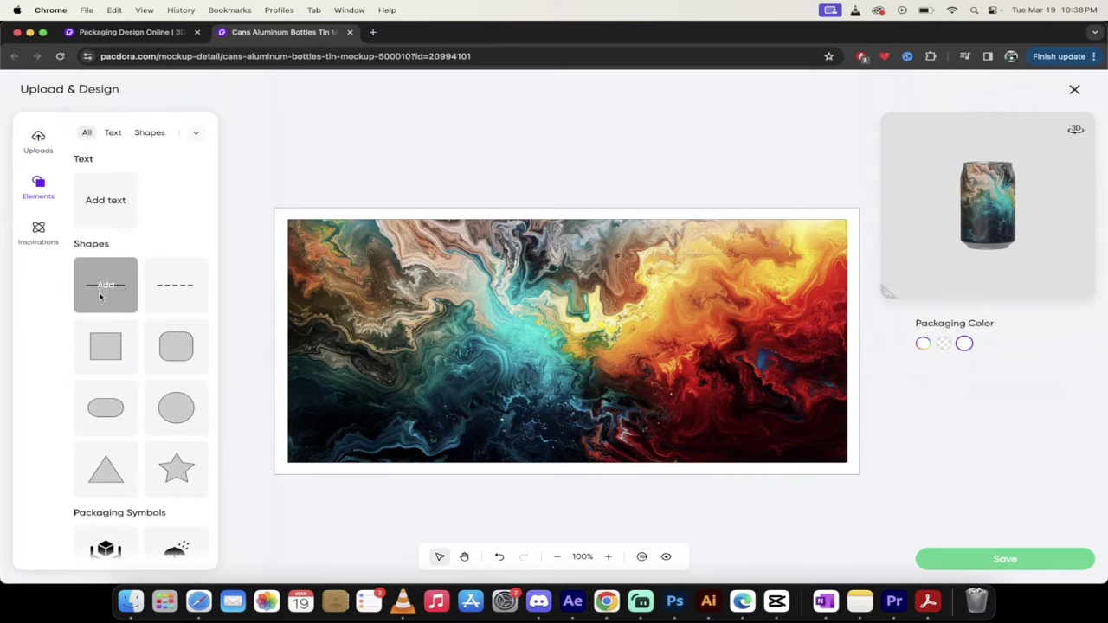
{"action": "scroll", "coordinate": [105, 329], "scroll_direction": "down", "scroll_amount": 5}
{"action": "scroll", "coordinate": [106, 372], "scroll_direction": "down", "scroll_amount": 10}
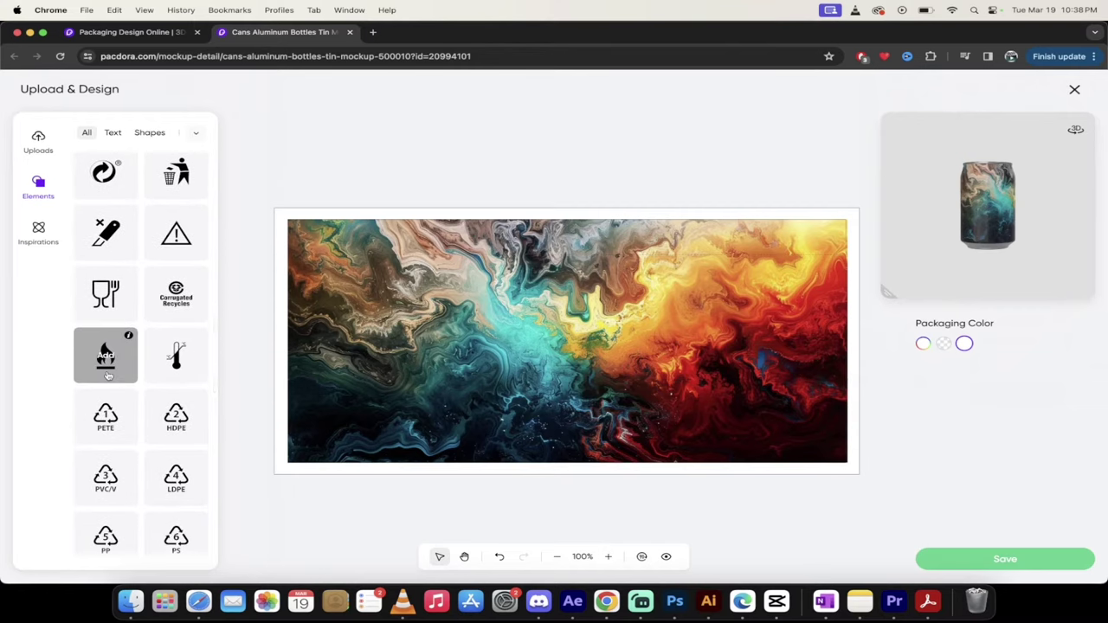
{"action": "scroll", "coordinate": [112, 423], "scroll_direction": "down", "scroll_amount": 4}
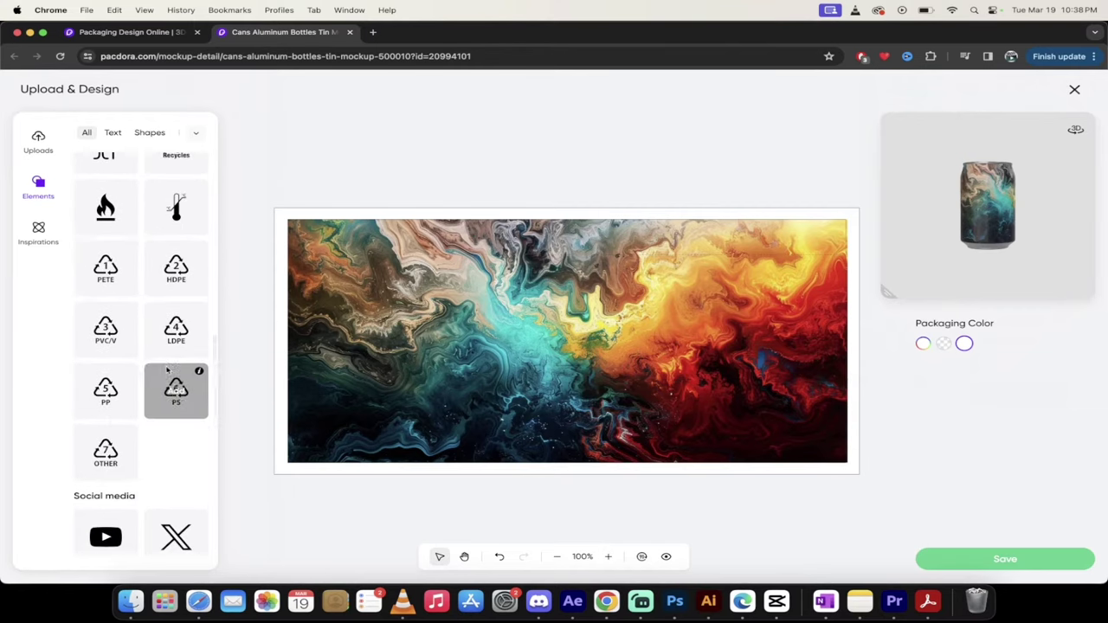
{"action": "scroll", "coordinate": [157, 395], "scroll_direction": "down", "scroll_amount": 15}
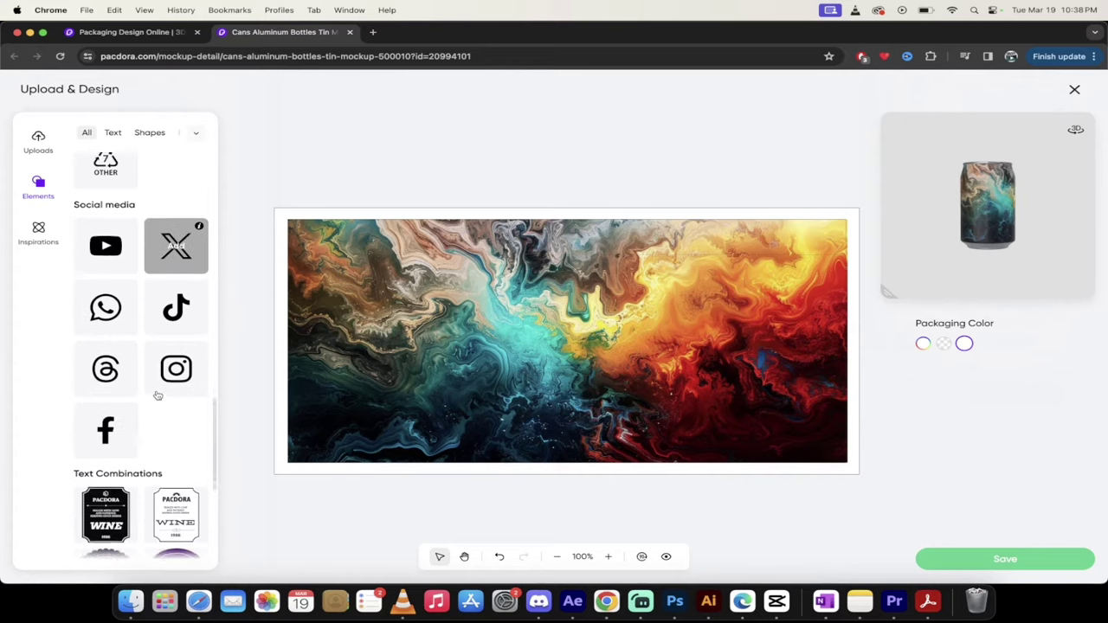
{"action": "scroll", "coordinate": [157, 394], "scroll_direction": "up", "scroll_amount": 8}
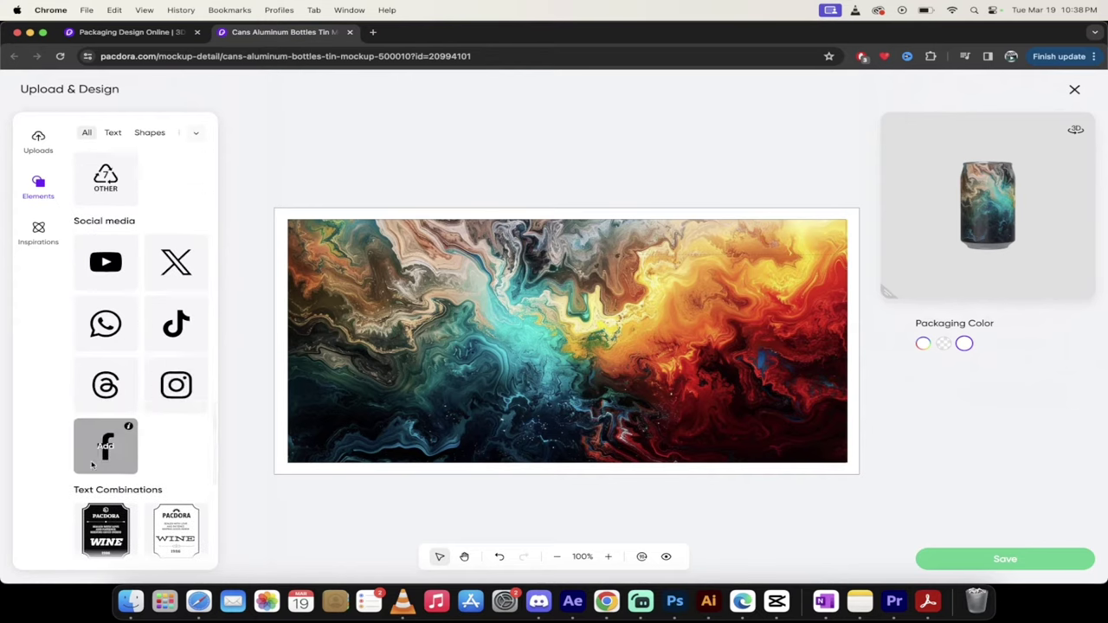
{"action": "scroll", "coordinate": [108, 469], "scroll_direction": "down", "scroll_amount": 4}
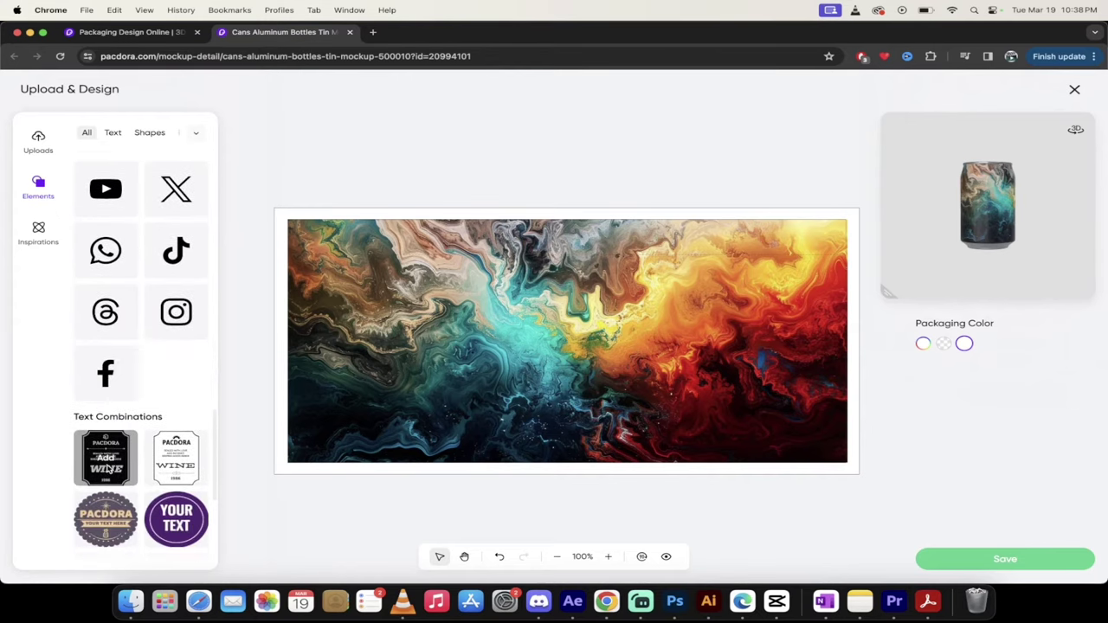
{"action": "scroll", "coordinate": [108, 468], "scroll_direction": "down", "scroll_amount": 4}
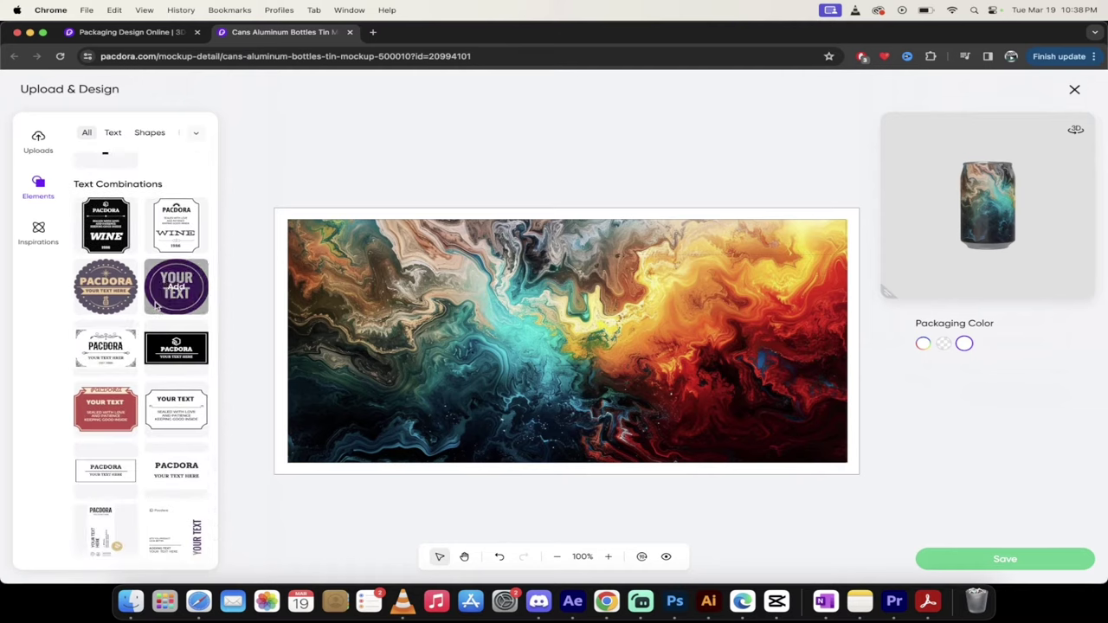
{"action": "scroll", "coordinate": [160, 294], "scroll_direction": "down", "scroll_amount": 2}
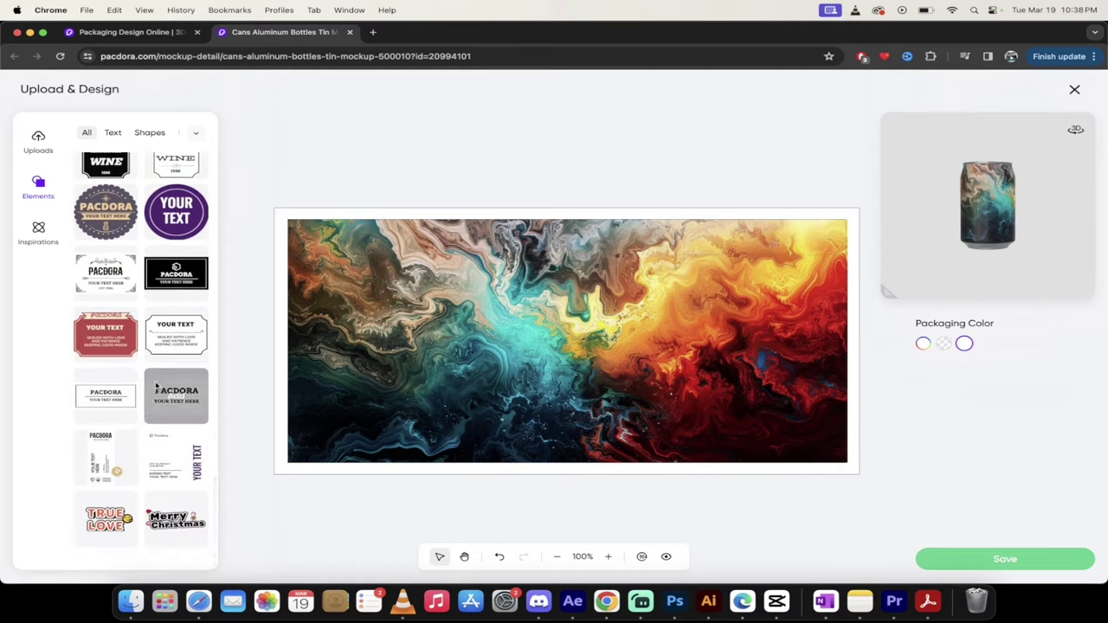
{"action": "scroll", "coordinate": [173, 269], "scroll_direction": "up", "scroll_amount": 2}
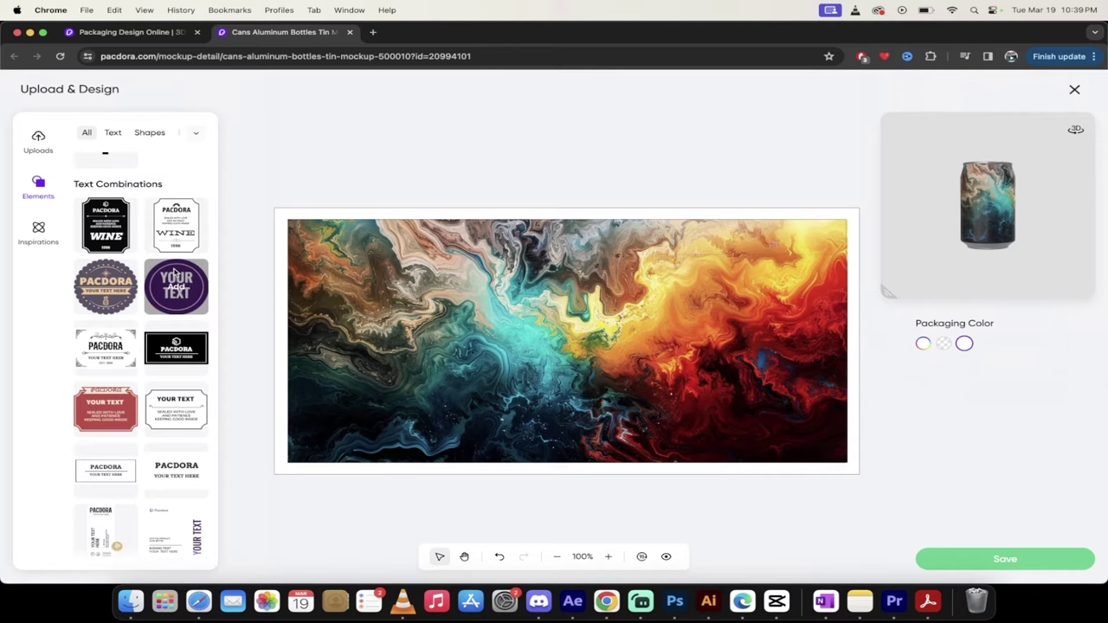
{"action": "scroll", "coordinate": [173, 274], "scroll_direction": "up", "scroll_amount": 1}
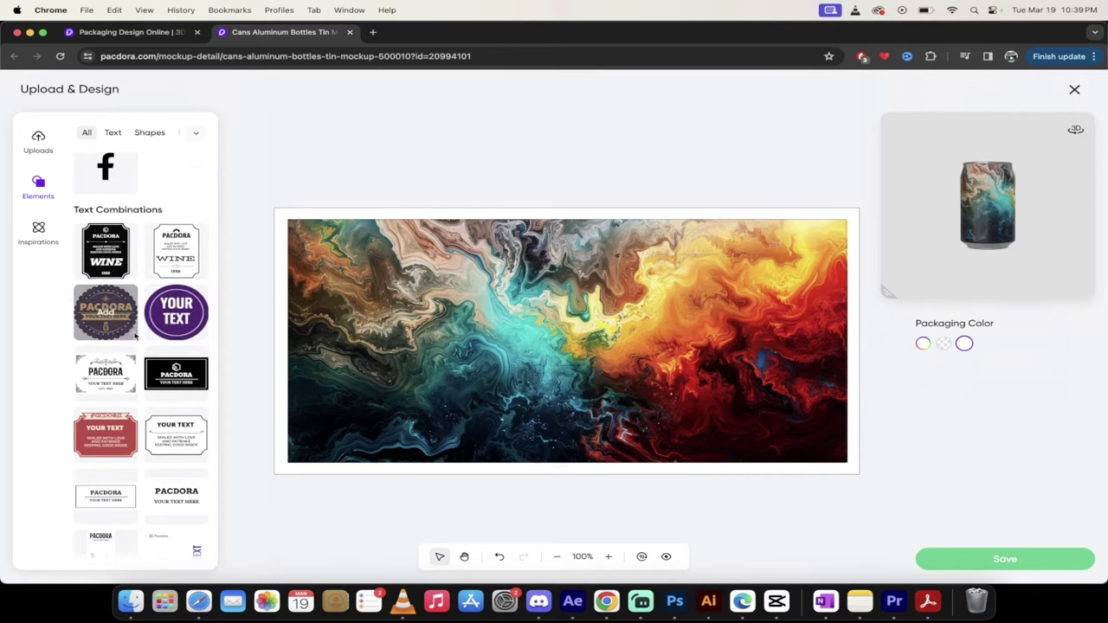
{"action": "scroll", "coordinate": [108, 303], "scroll_direction": "down", "scroll_amount": 2}
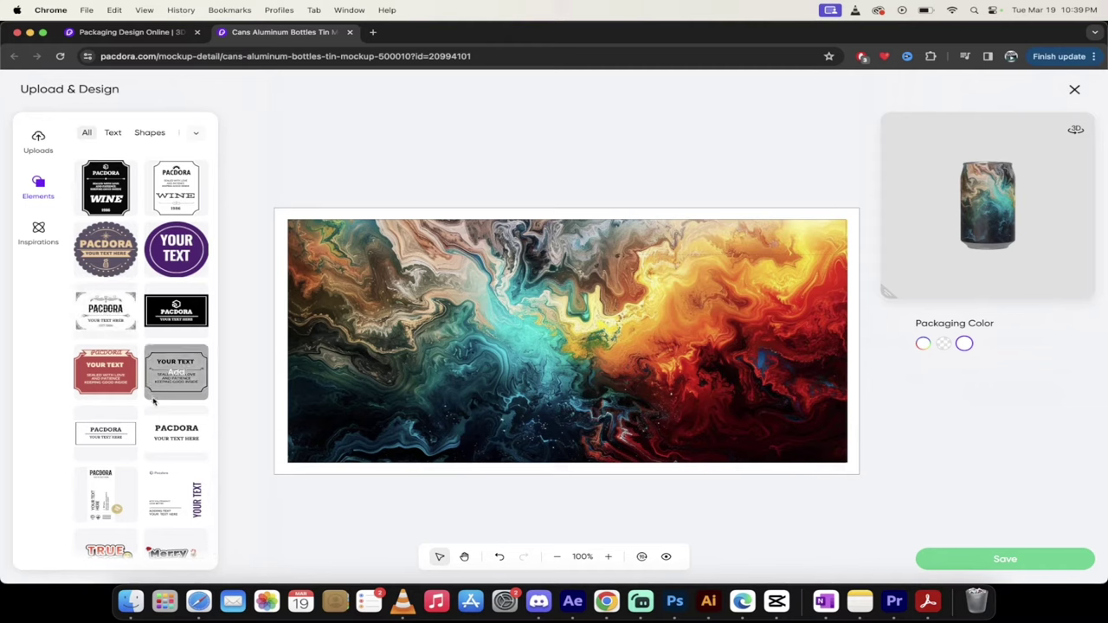
{"action": "scroll", "coordinate": [113, 438], "scroll_direction": "down", "scroll_amount": 1}
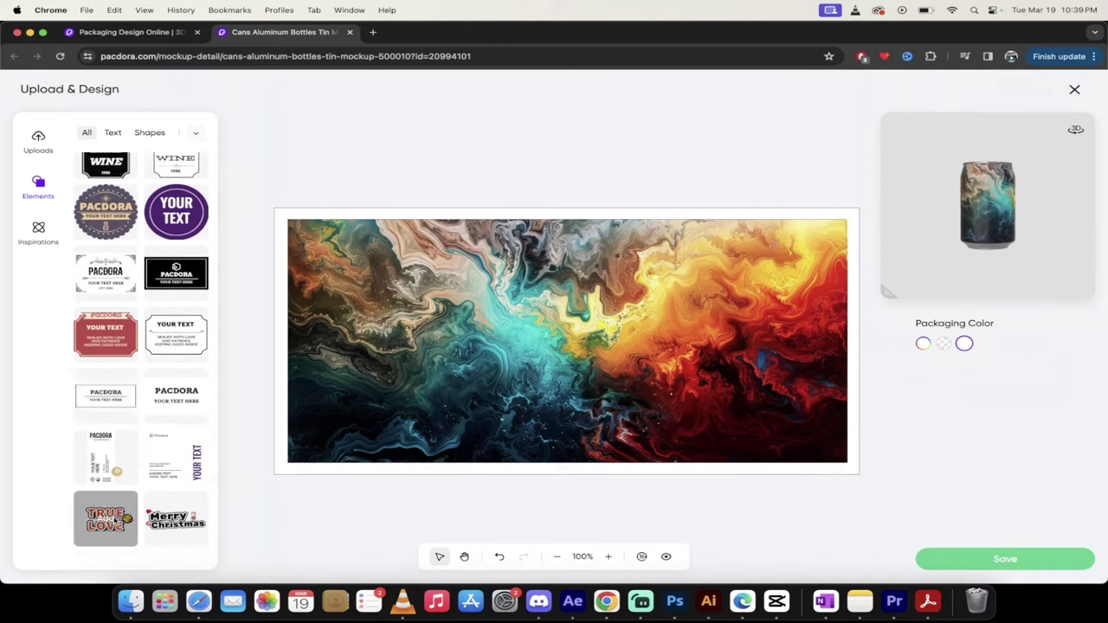
Step: Add the TRUE LOVE kissing-emoji sticker and view it on an enlarged 3D can
{"action": "left_click", "coordinate": [116, 519]}
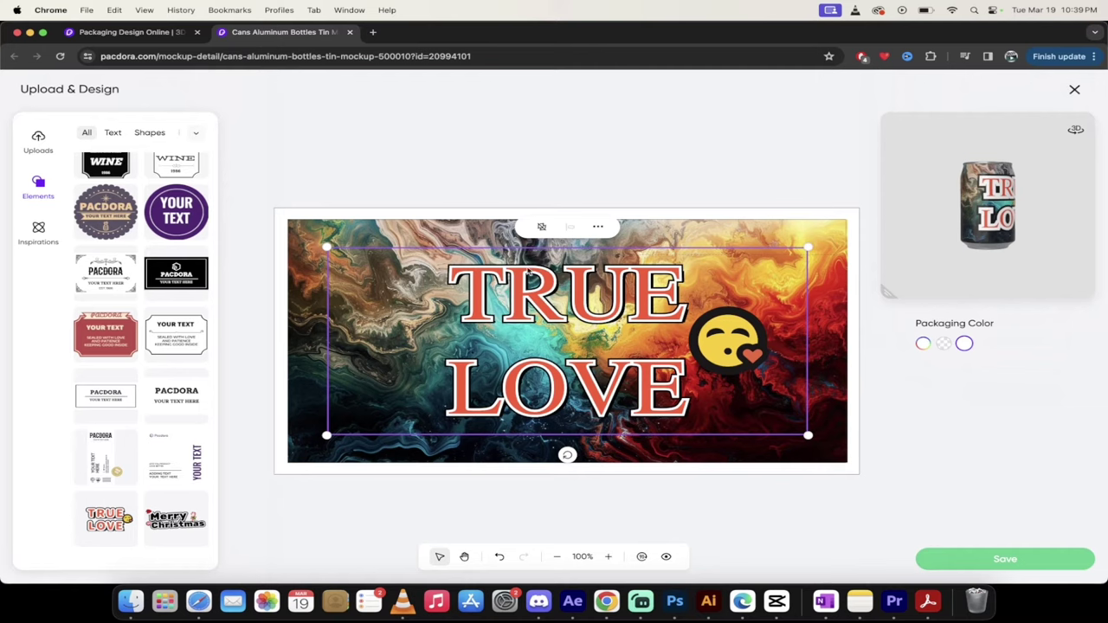
{"action": "mouse_move", "coordinate": [938, 226]}
{"action": "left_mouse_down"}
{"action": "mouse_move", "coordinate": [909, 233]}
{"action": "mouse_move", "coordinate": [941, 237]}
{"action": "left_mouse_up"}
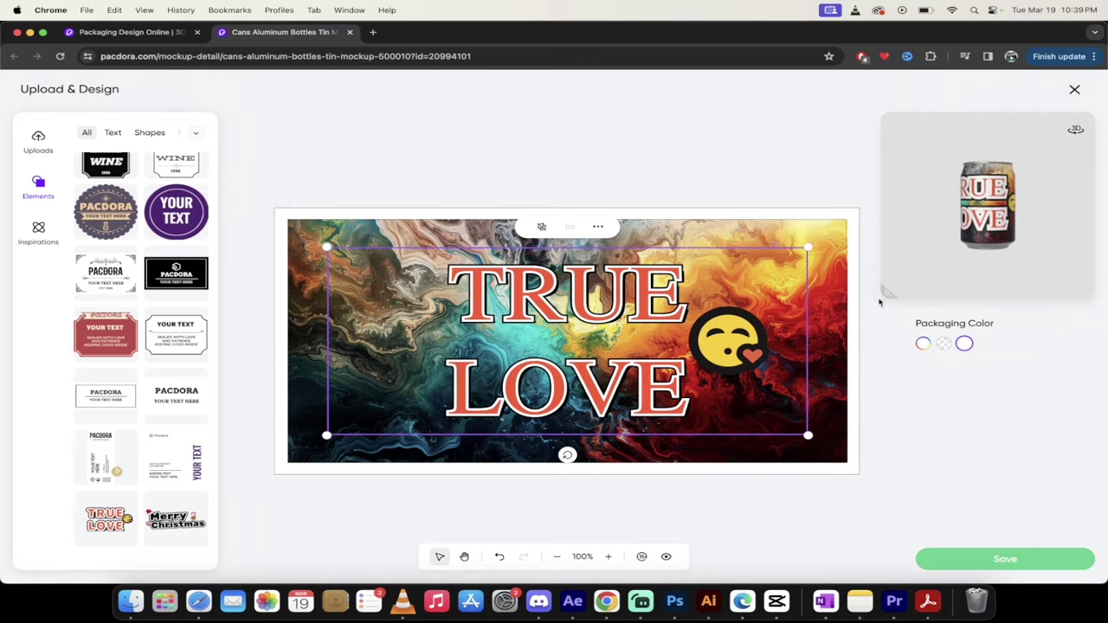
{"action": "left_click_drag", "start_coordinate": [885, 295], "coordinate": [539, 447]}
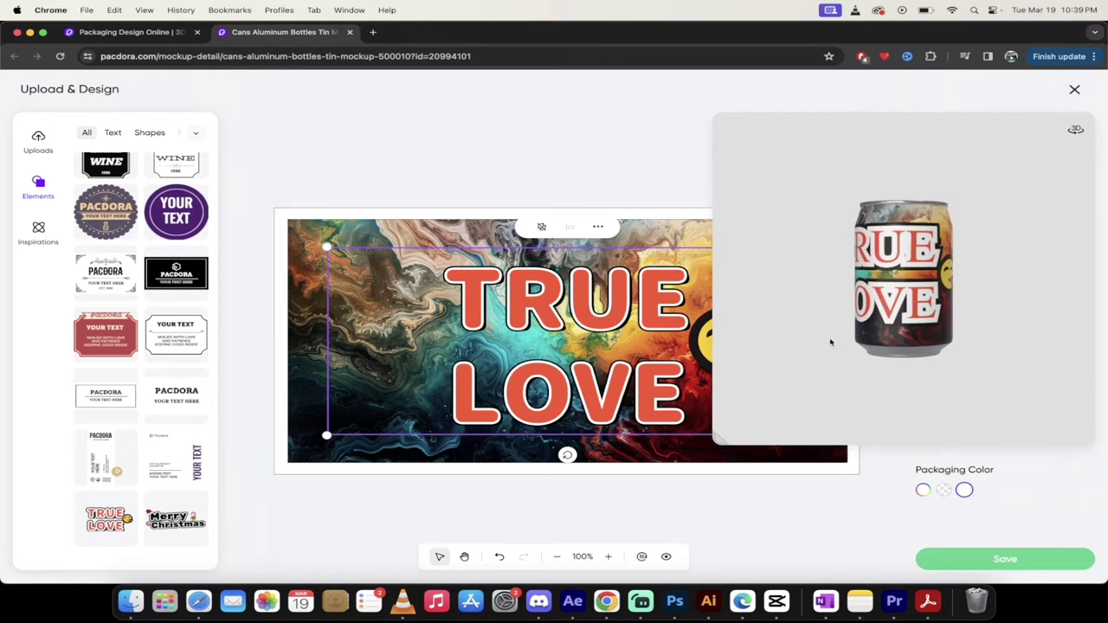
{"action": "left_click_drag", "start_coordinate": [830, 343], "coordinate": [871, 342]}
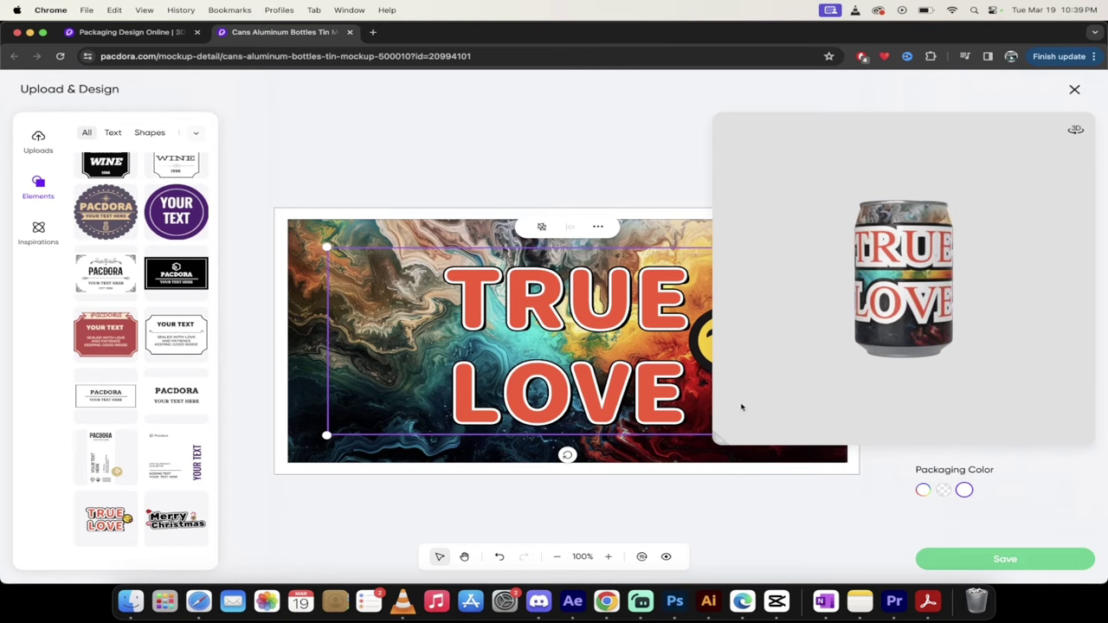
Step: Shrink the TRUE LOVE sticker and reposition it on the label
{"action": "left_click_drag", "start_coordinate": [722, 438], "coordinate": [931, 262]}
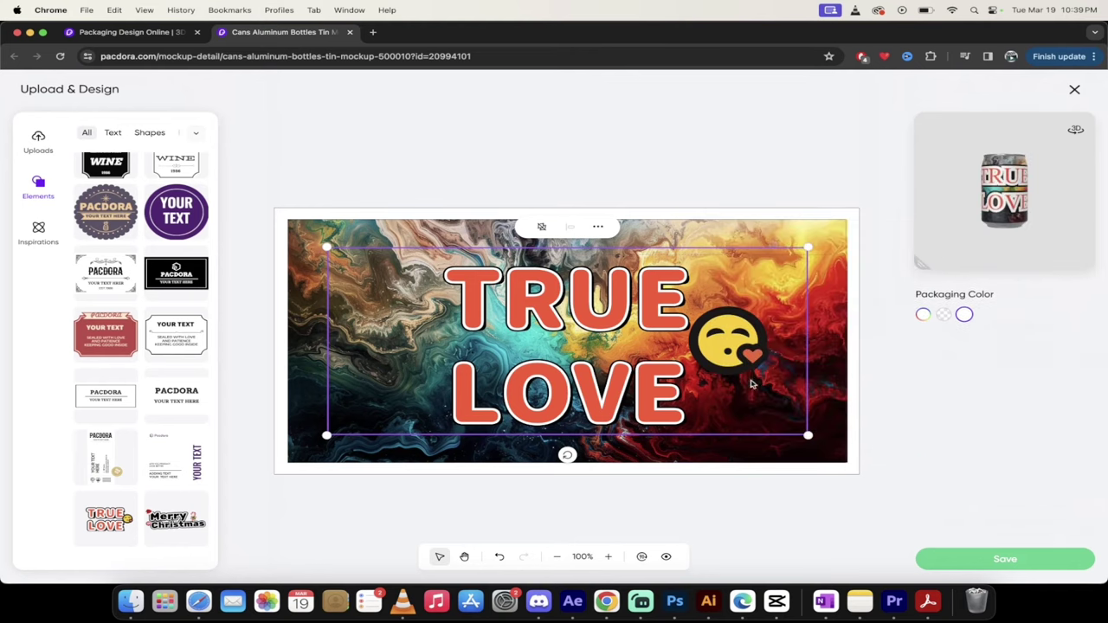
{"action": "left_click_drag", "start_coordinate": [807, 435], "coordinate": [663, 375]}
{"action": "left_click_drag", "start_coordinate": [479, 288], "coordinate": [551, 319]}
{"action": "mouse_move", "coordinate": [921, 264]}
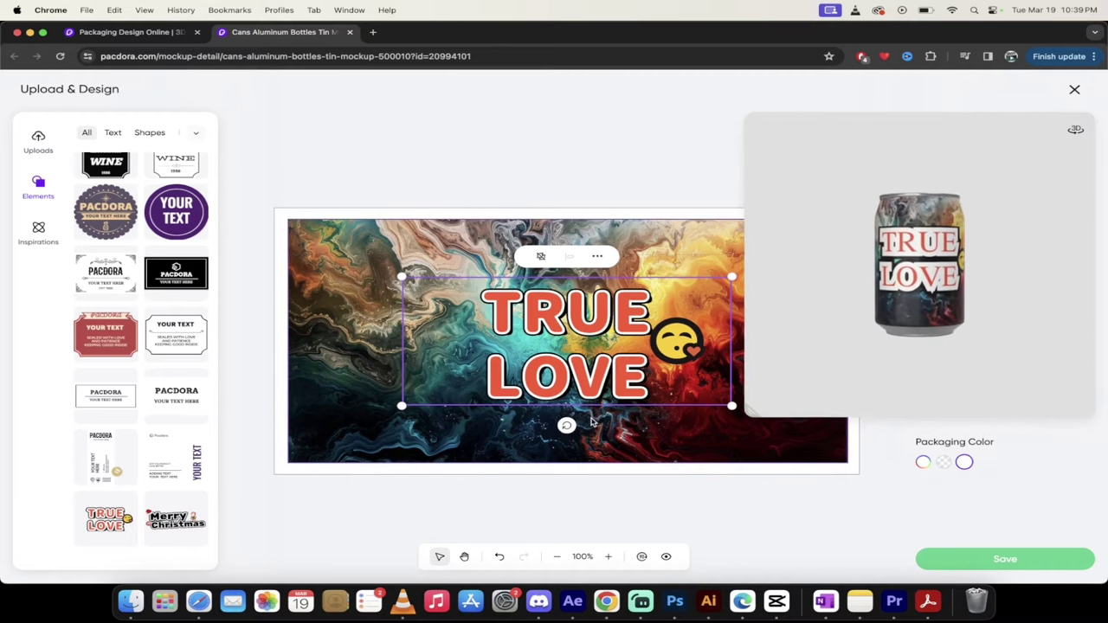
{"action": "left_click_drag", "start_coordinate": [910, 307], "coordinate": [921, 305]}
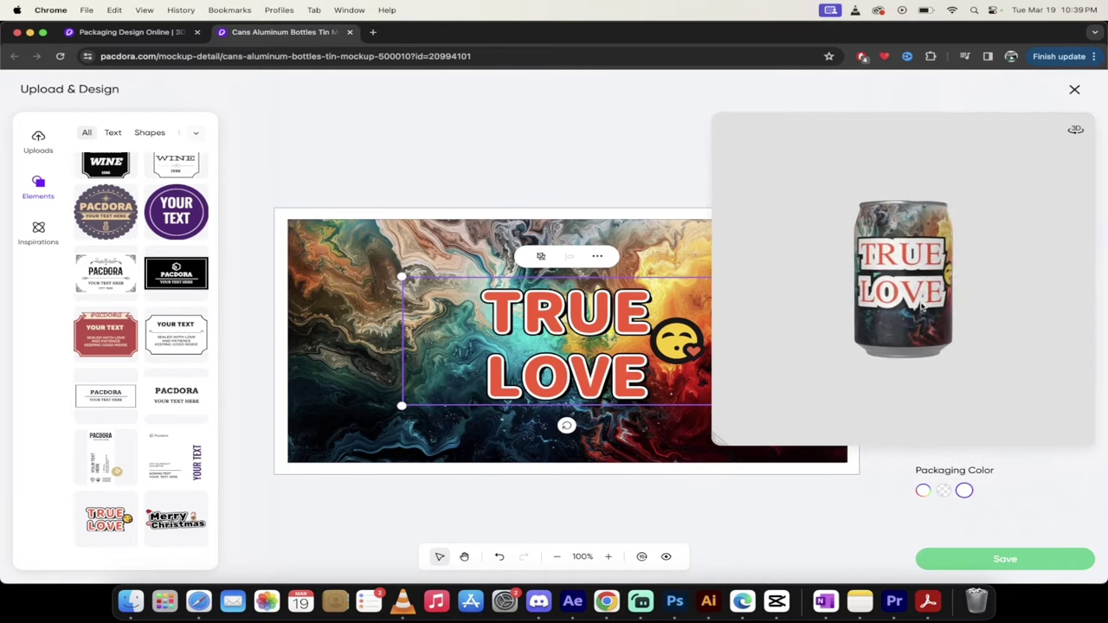
Step: Select the TRUE LOVE sticker and delete it from the label
{"action": "left_click", "coordinate": [571, 163]}
{"action": "left_click", "coordinate": [543, 298]}
{"action": "key", "text": "BackSpace"}
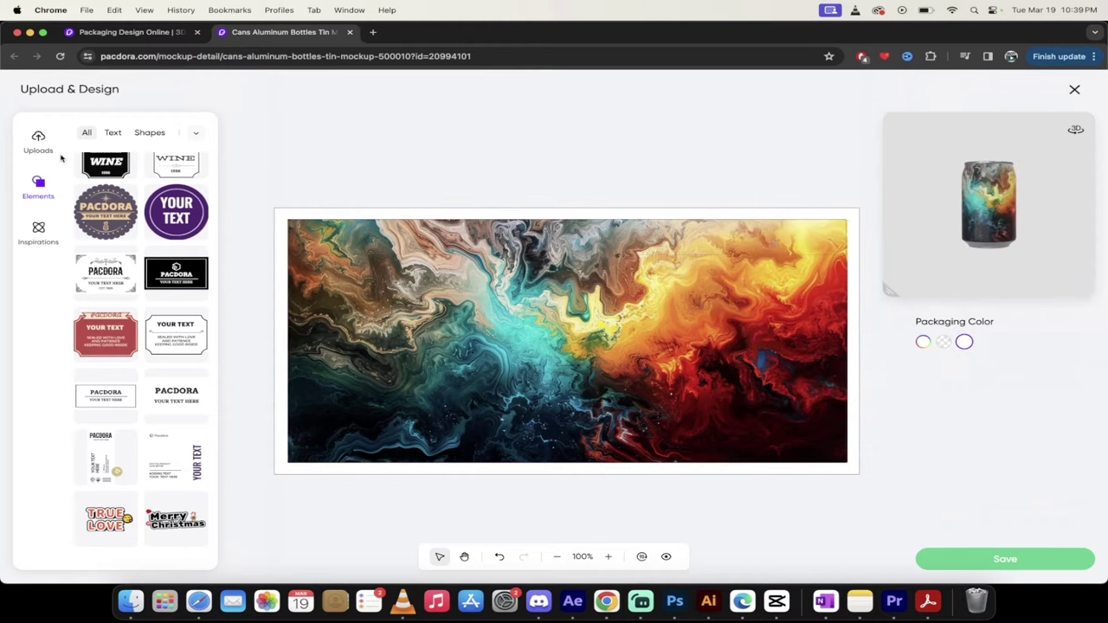
Step: Open Inspirations, look through Patterns, then browse label designs like BEER, FRUIT WINE and PEAR
{"action": "scroll", "coordinate": [136, 216], "scroll_direction": "up", "scroll_amount": 10}
{"action": "left_click", "coordinate": [38, 229]}
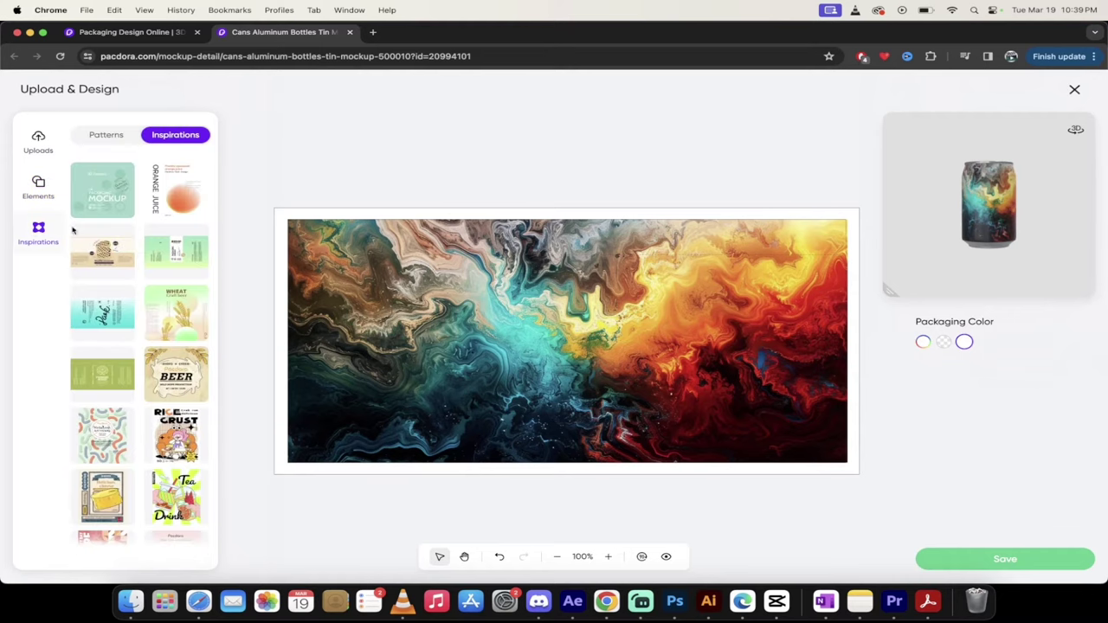
{"action": "left_click", "coordinate": [95, 137]}
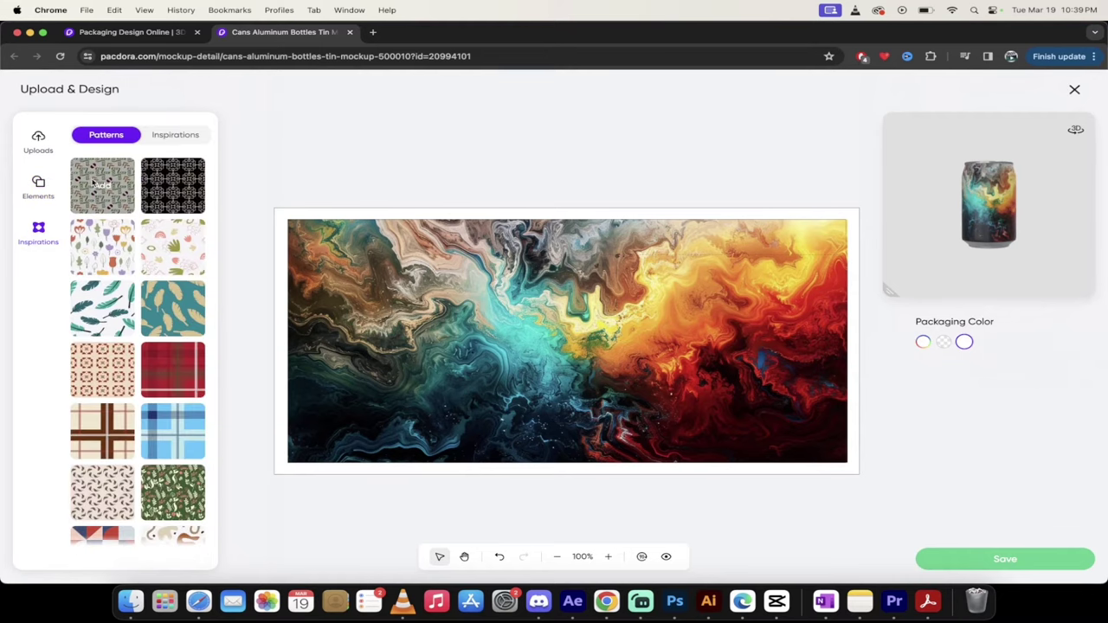
{"action": "scroll", "coordinate": [149, 284], "scroll_direction": "down", "scroll_amount": 3}
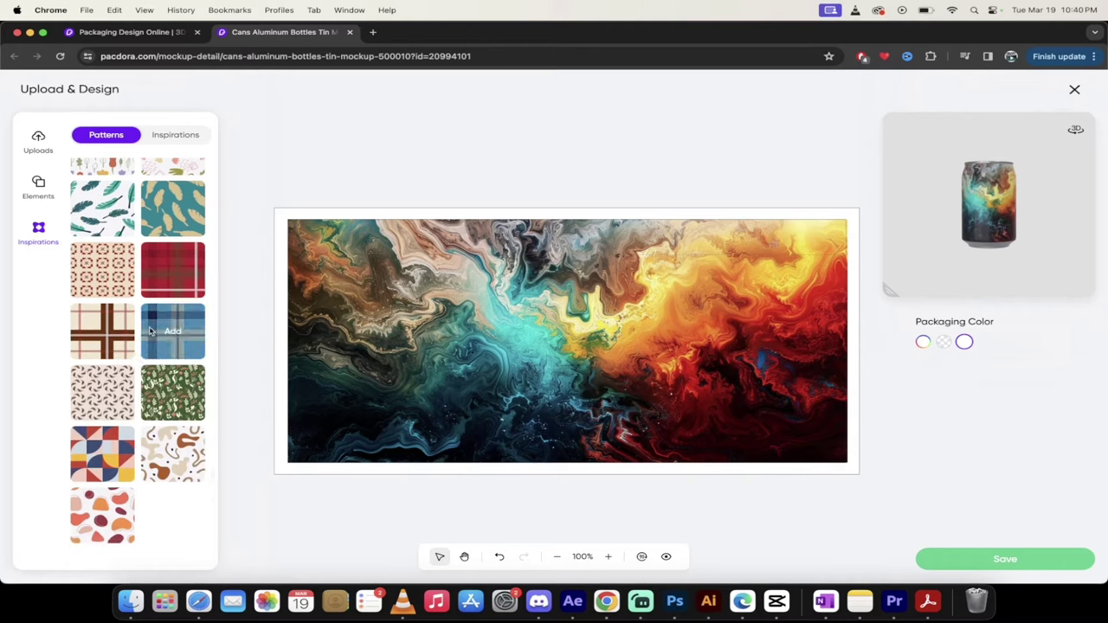
{"action": "scroll", "coordinate": [145, 366], "scroll_direction": "up", "scroll_amount": 3}
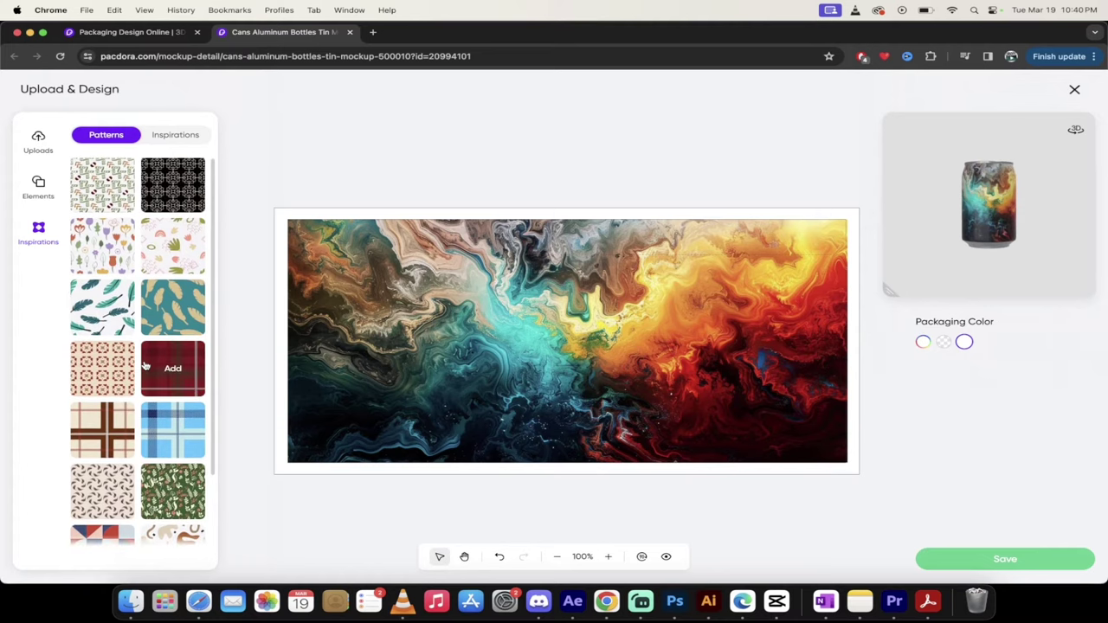
{"action": "left_click", "coordinate": [172, 135]}
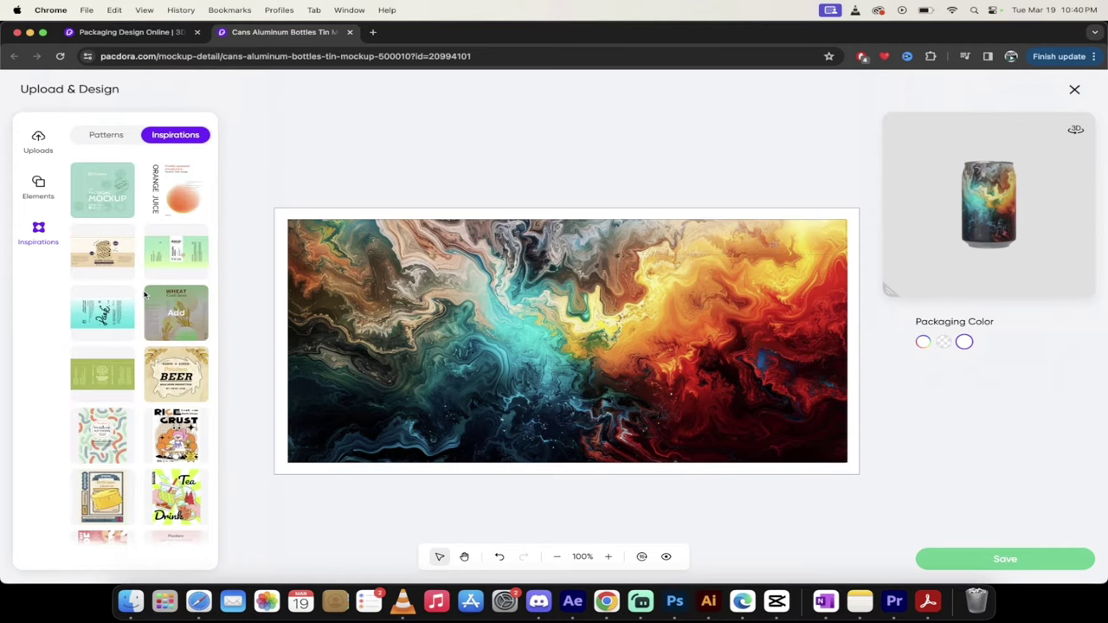
{"action": "scroll", "coordinate": [212, 333], "scroll_direction": "down", "scroll_amount": 3}
{"action": "scroll", "coordinate": [169, 396], "scroll_direction": "down", "scroll_amount": 5}
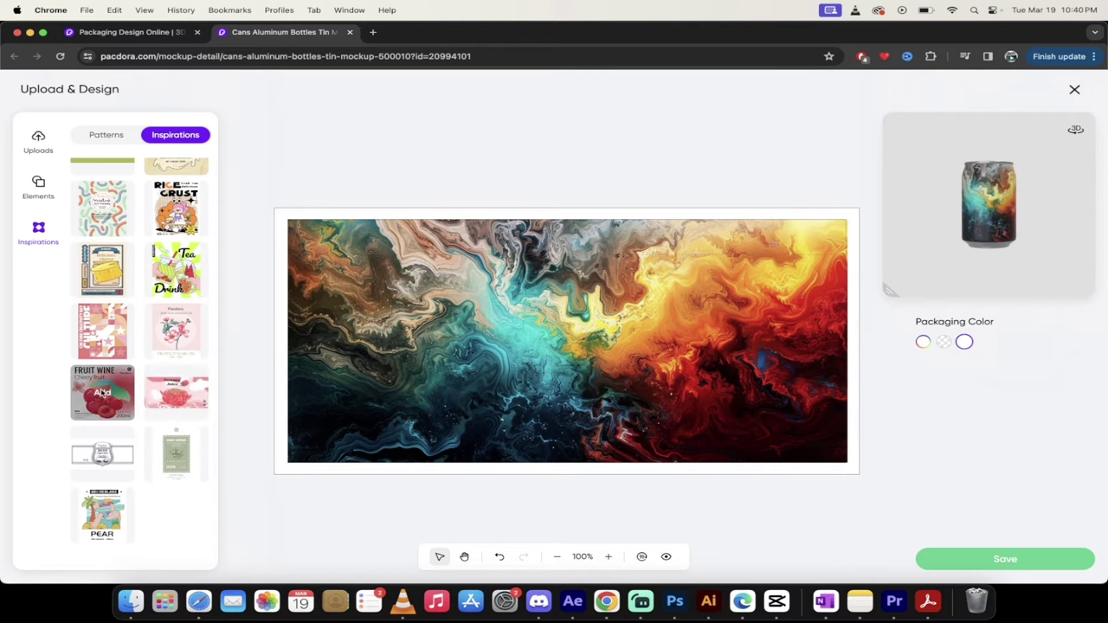
Step: Replace the fluid-art image with the FRUIT WINE design stretched across the label
{"action": "left_click", "coordinate": [372, 376]}
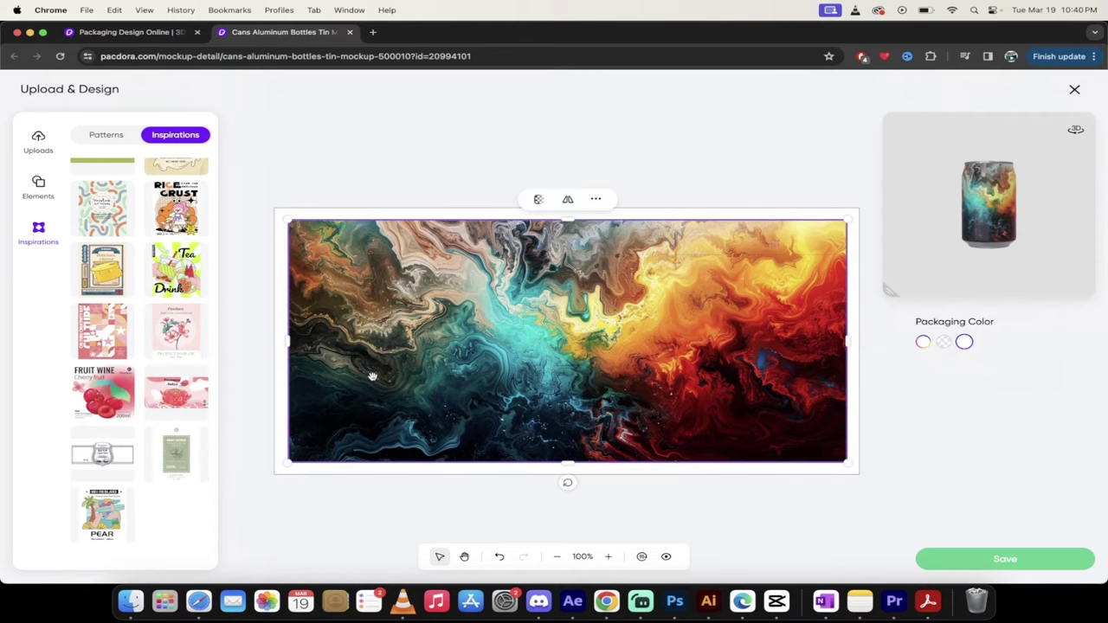
{"action": "key", "text": "BackSpace"}
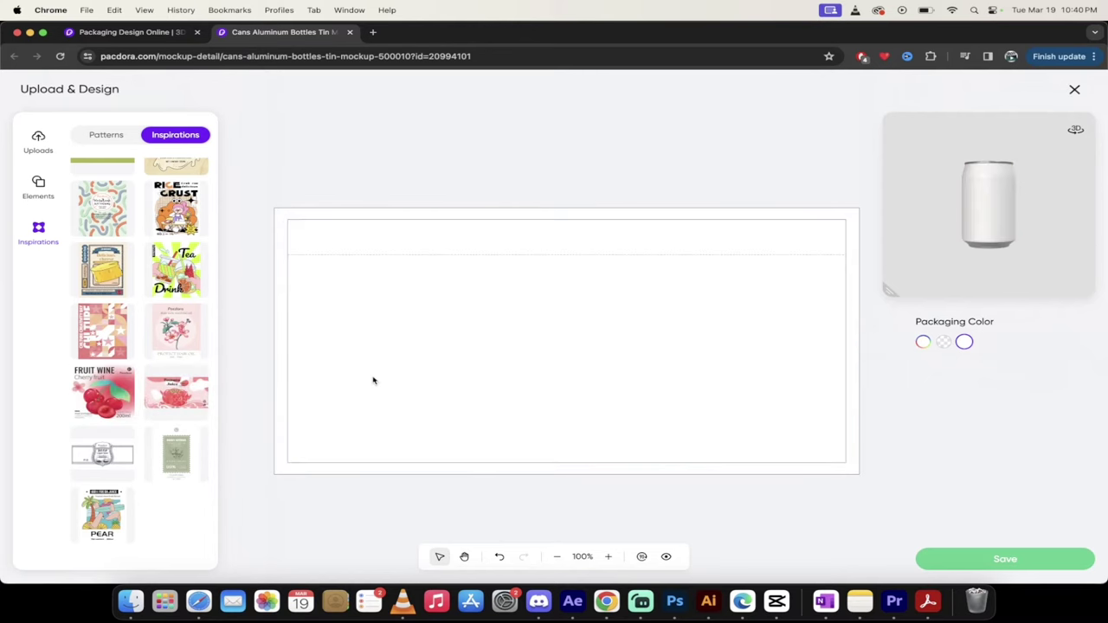
{"action": "left_click", "coordinate": [93, 378]}
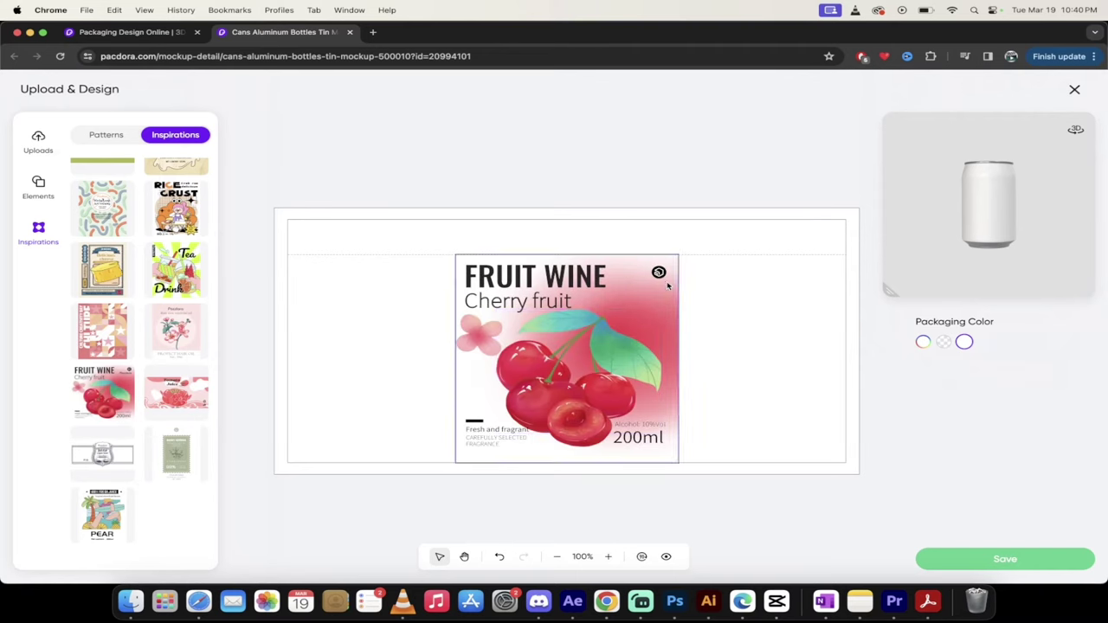
{"action": "left_click_drag", "start_coordinate": [454, 254], "coordinate": [407, 230]}
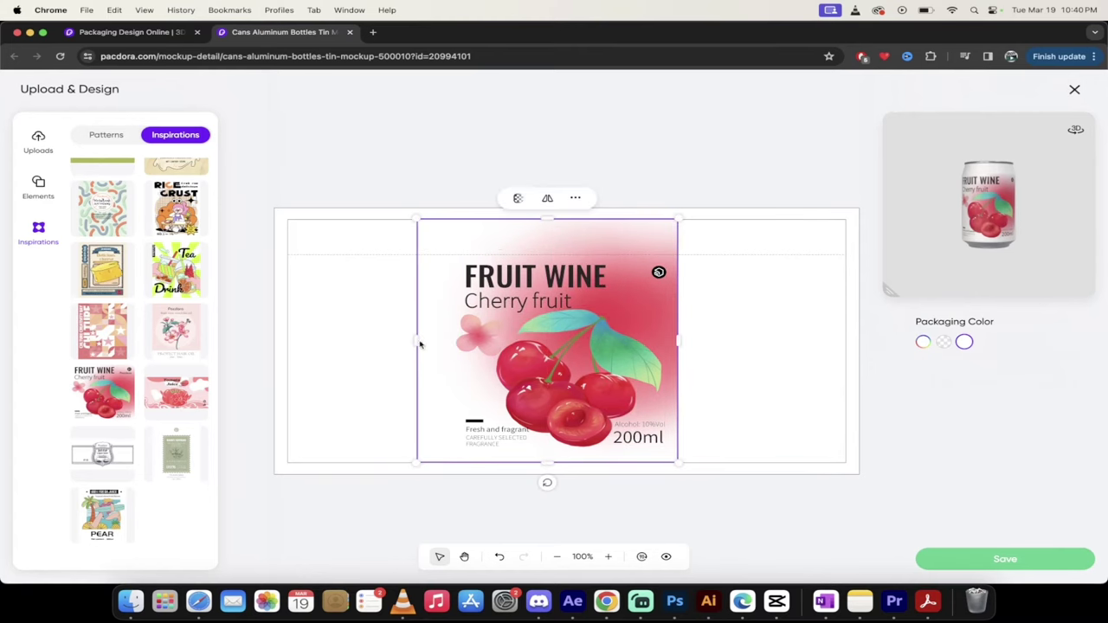
{"action": "left_click_drag", "start_coordinate": [419, 345], "coordinate": [287, 346]}
{"action": "left_click_drag", "start_coordinate": [679, 345], "coordinate": [847, 360]}
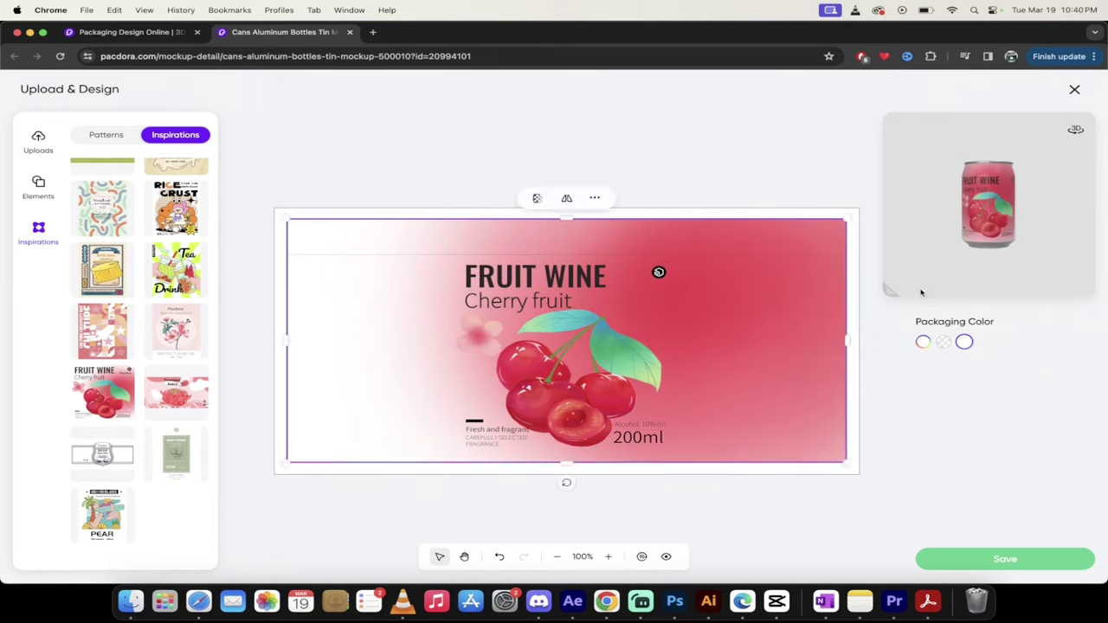
Step: Inspect the cherry label on the enlarged 3D can and check its transparency setting
{"action": "left_click_drag", "start_coordinate": [891, 297], "coordinate": [506, 540]}
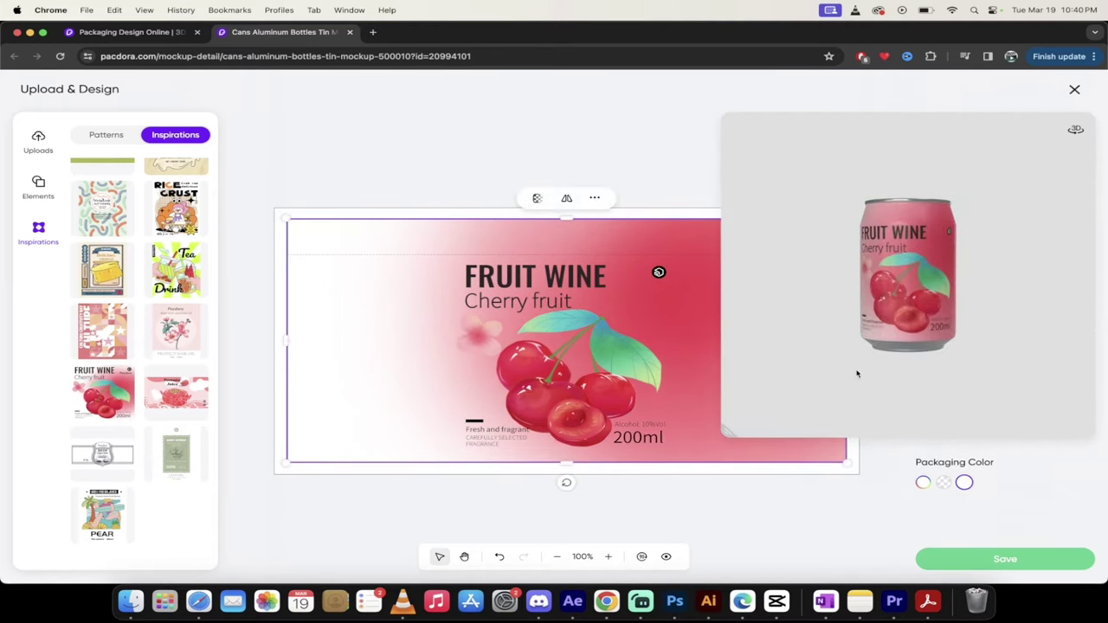
{"action": "left_click_drag", "start_coordinate": [840, 329], "coordinate": [818, 308]}
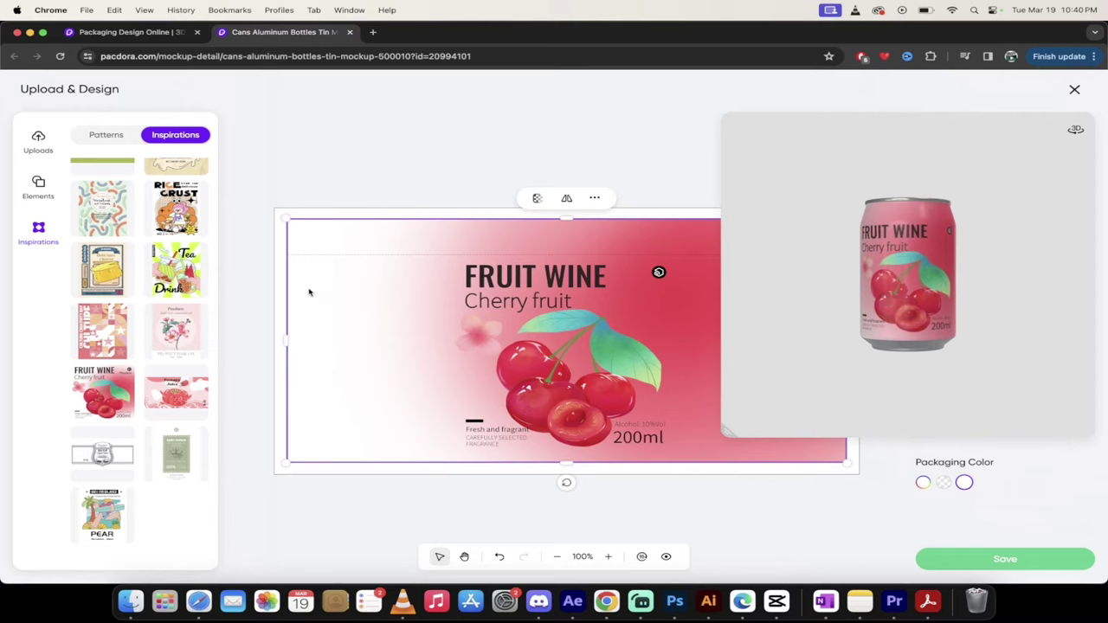
{"action": "left_click", "coordinate": [537, 198]}
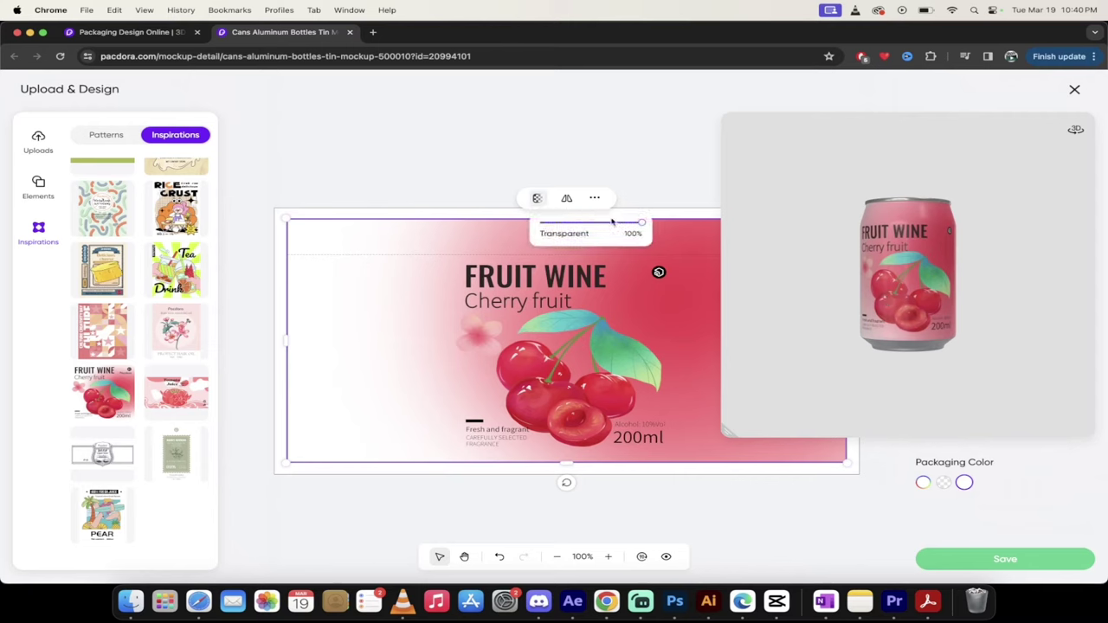
{"action": "left_click", "coordinate": [559, 166]}
{"action": "left_click", "coordinate": [428, 341]}
{"action": "left_click", "coordinate": [520, 152]}
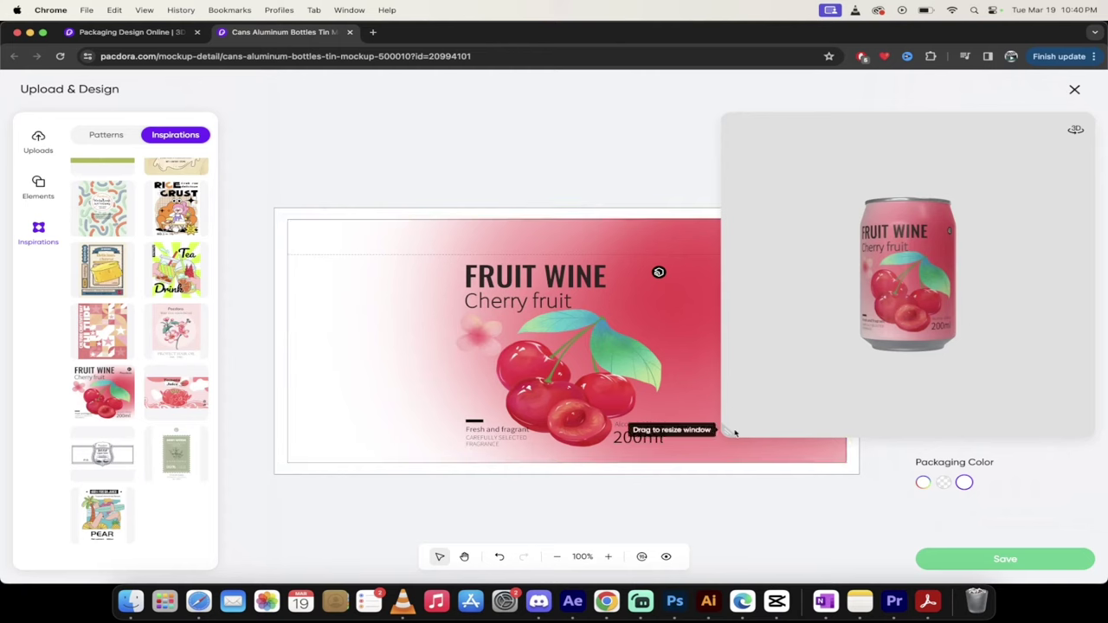
{"action": "left_click_drag", "start_coordinate": [730, 432], "coordinate": [1059, 284]}
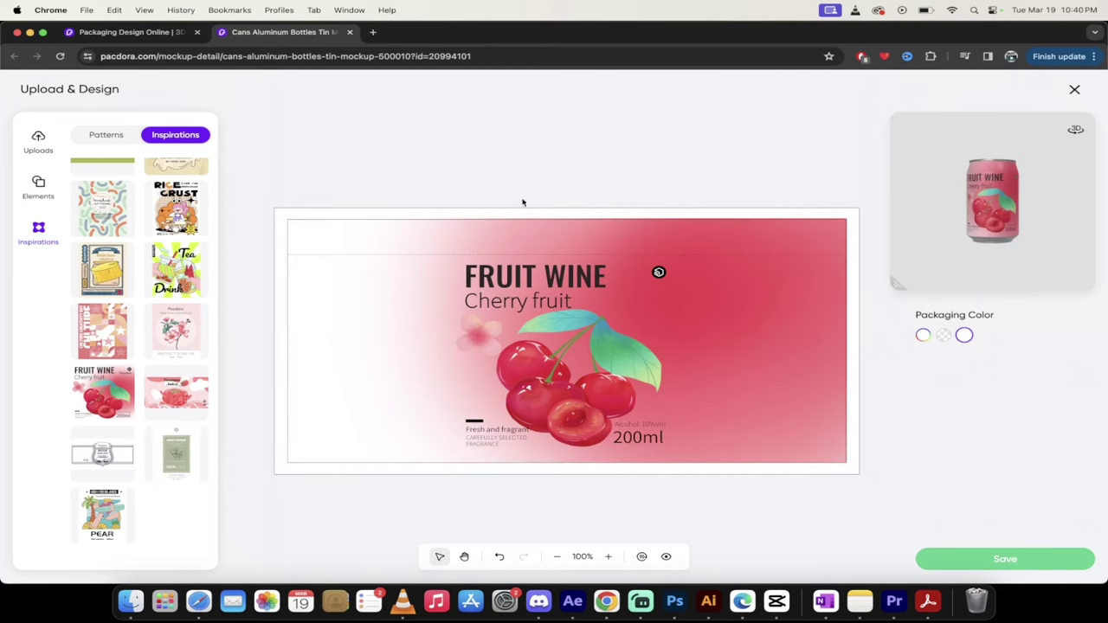
Step: Undo back to the fluid-art design, delete the TRUE LOVE text, and save
{"action": "left_click", "coordinate": [416, 245]}
{"action": "key", "text": "super+z"}
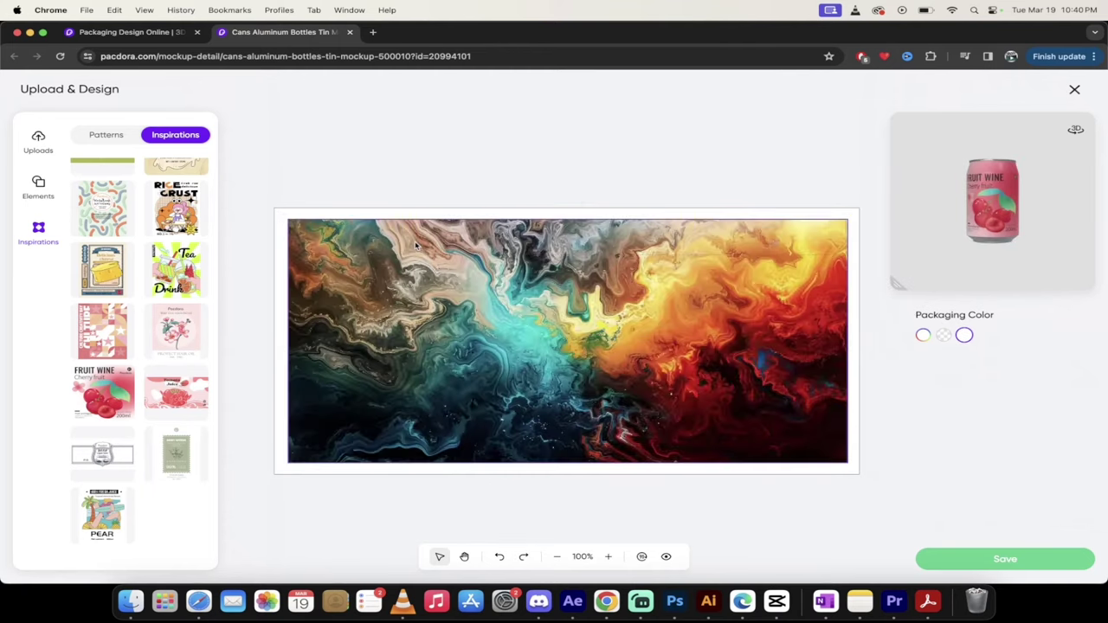
{"action": "left_click", "coordinate": [568, 322]}
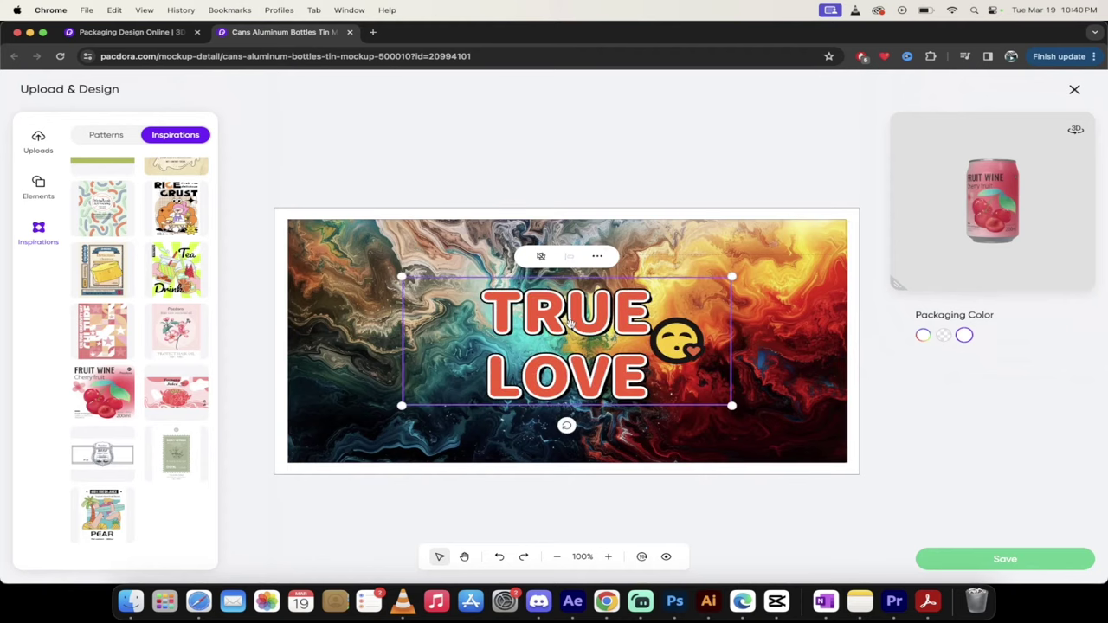
{"action": "key", "text": "BackSpace"}
{"action": "left_click", "coordinate": [540, 322]}
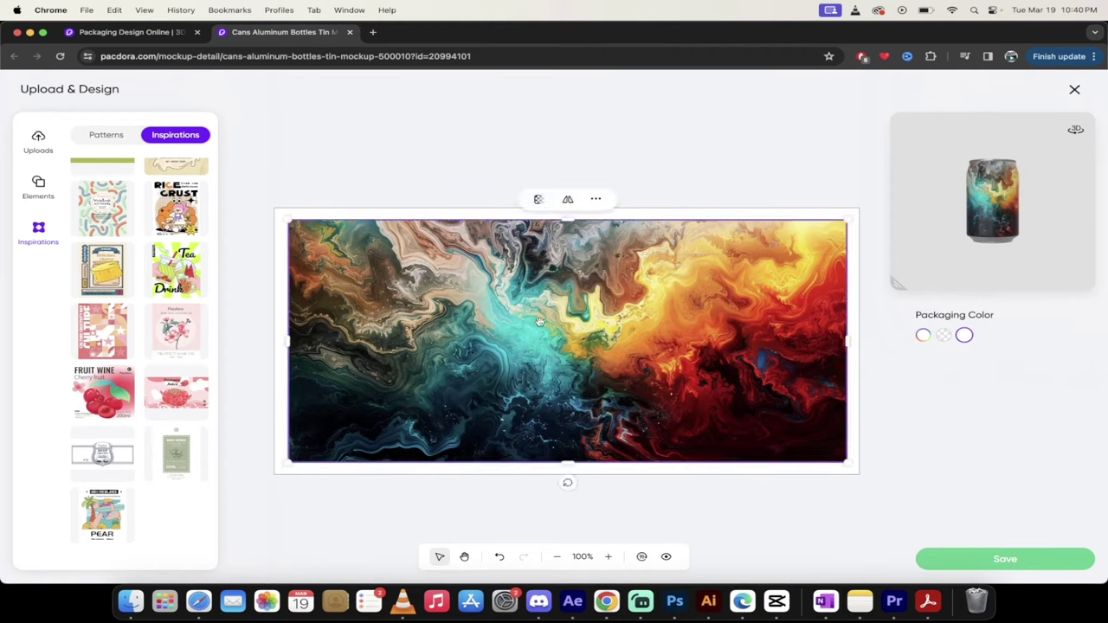
{"action": "left_click", "coordinate": [983, 568]}
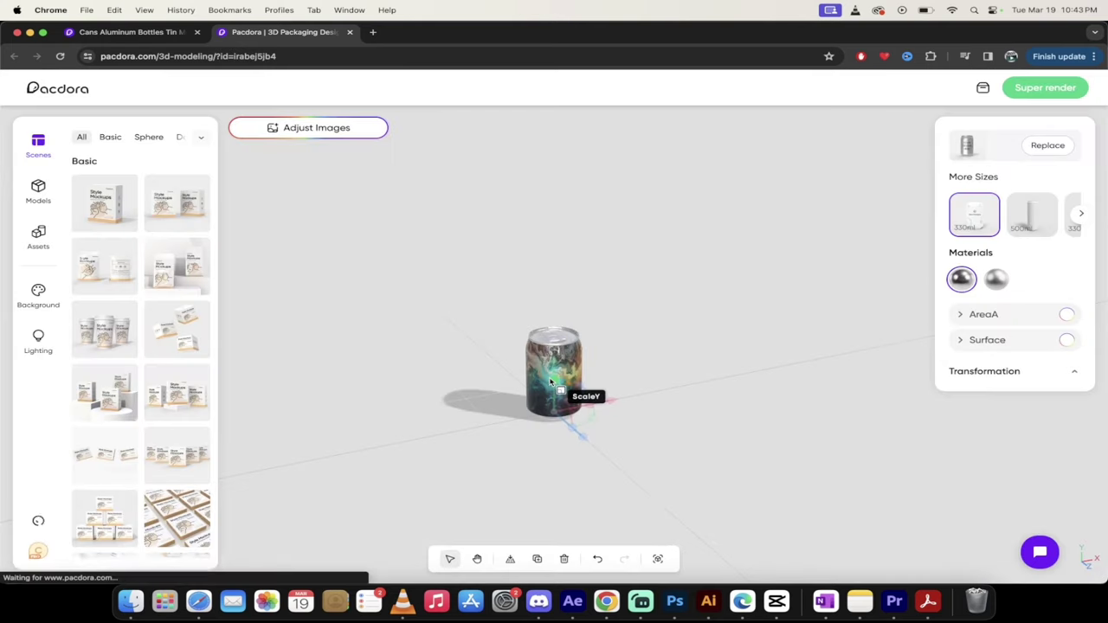
Step: Try stretching the can's height with the ScaleY handle, then restore it
{"action": "left_click_drag", "start_coordinate": [552, 381], "coordinate": [731, 358]}
{"action": "scroll", "coordinate": [715, 361], "scroll_direction": "down", "scroll_amount": 3}
{"action": "scroll", "coordinate": [714, 362], "scroll_direction": "up", "scroll_amount": 8}
{"action": "scroll", "coordinate": [714, 362], "scroll_direction": "down", "scroll_amount": 2}
Step: Orbit to inspect the label from several sides and lift the can above its shadow
{"action": "mouse_move", "coordinate": [715, 361]}
{"action": "left_mouse_down"}
{"action": "mouse_move", "coordinate": [722, 381]}
{"action": "mouse_move", "coordinate": [722, 361]}
{"action": "left_mouse_up"}
{"action": "mouse_move", "coordinate": [586, 423]}
{"action": "left_mouse_down"}
{"action": "mouse_move", "coordinate": [632, 433]}
{"action": "mouse_move", "coordinate": [649, 420]}
{"action": "mouse_move", "coordinate": [596, 413]}
{"action": "left_mouse_up"}
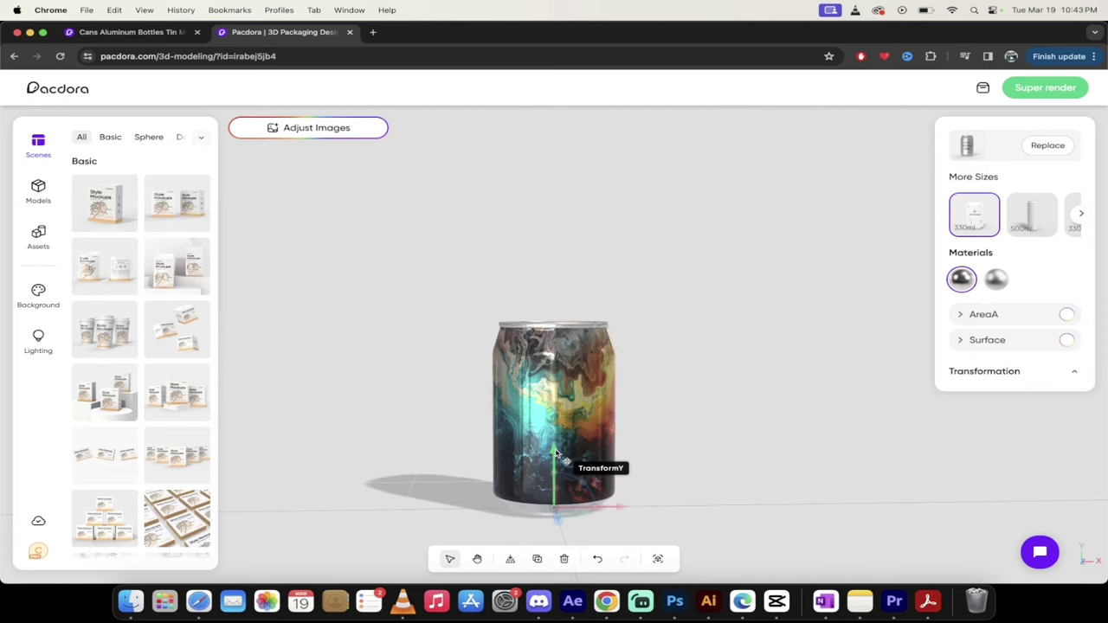
{"action": "mouse_move", "coordinate": [558, 455]}
{"action": "left_mouse_down"}
{"action": "mouse_move", "coordinate": [576, 459]}
{"action": "mouse_move", "coordinate": [580, 446]}
{"action": "mouse_move", "coordinate": [574, 457]}
{"action": "left_mouse_up"}
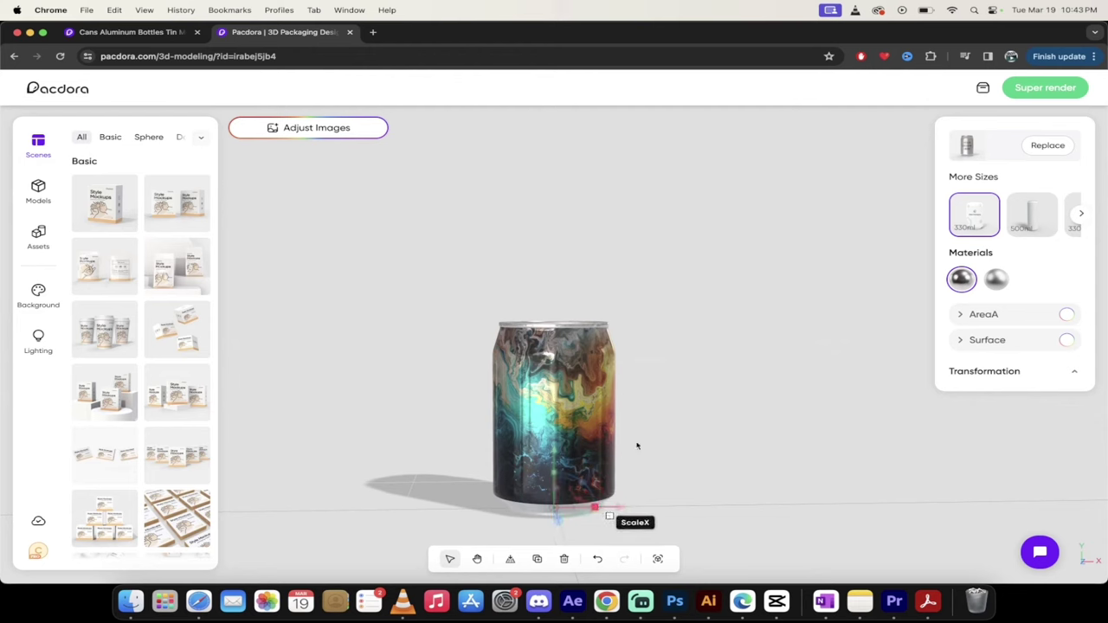
{"action": "left_click_drag", "start_coordinate": [619, 398], "coordinate": [478, 451]}
{"action": "left_click_drag", "start_coordinate": [546, 509], "coordinate": [555, 473]}
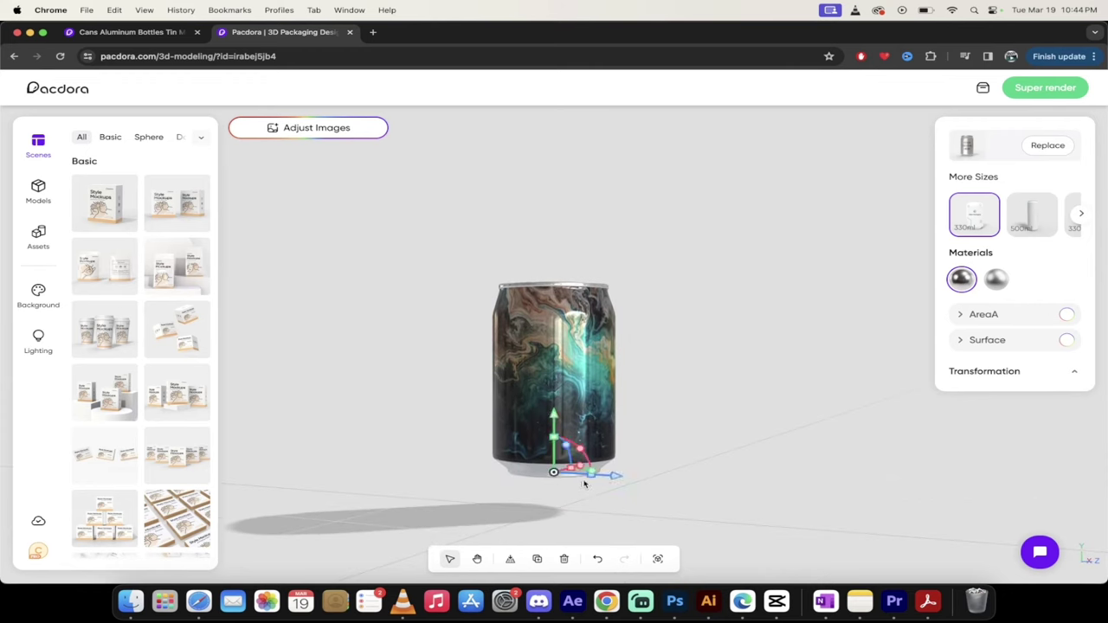
Step: Close the 3D Packaging scene and open Super export's Dieline options (CMYK, PDF)
{"action": "left_click", "coordinate": [350, 32]}
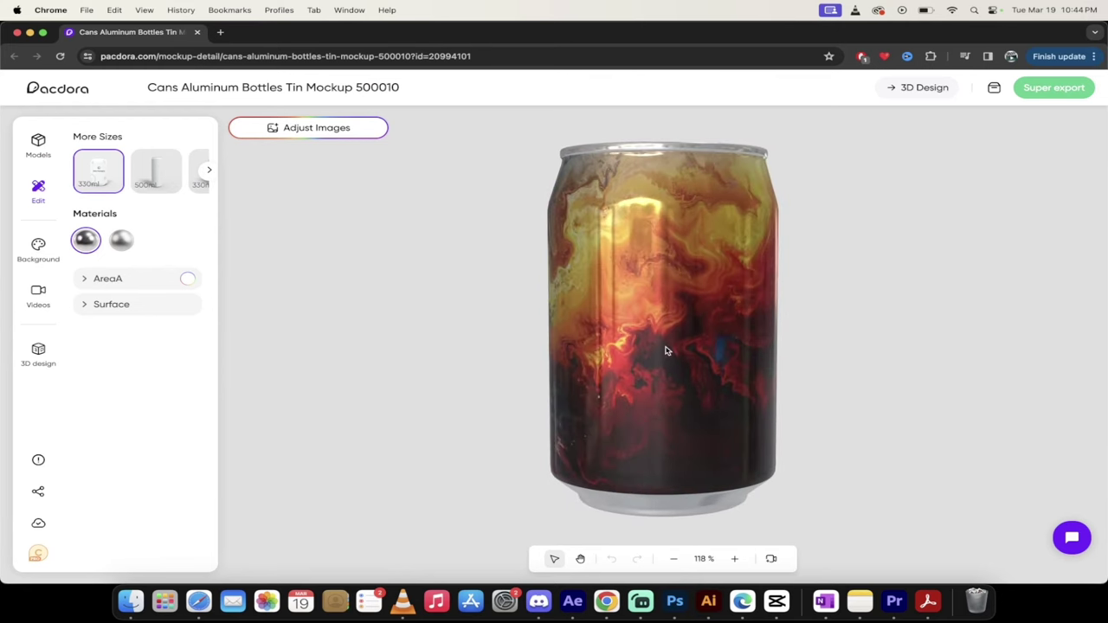
{"action": "left_click", "coordinate": [1048, 88]}
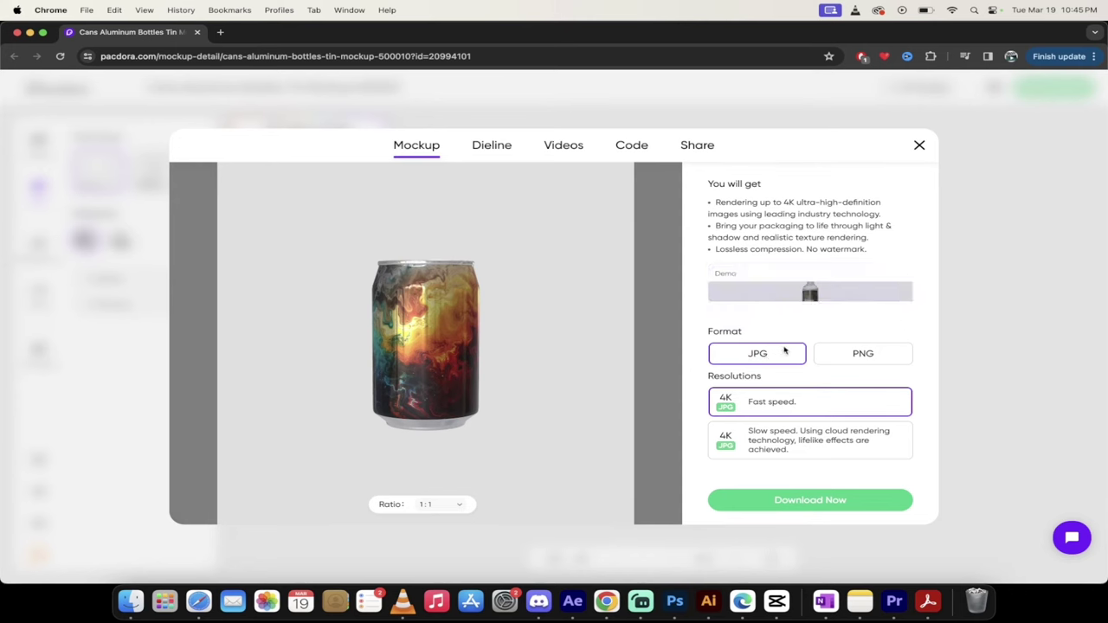
{"action": "left_click", "coordinate": [490, 154]}
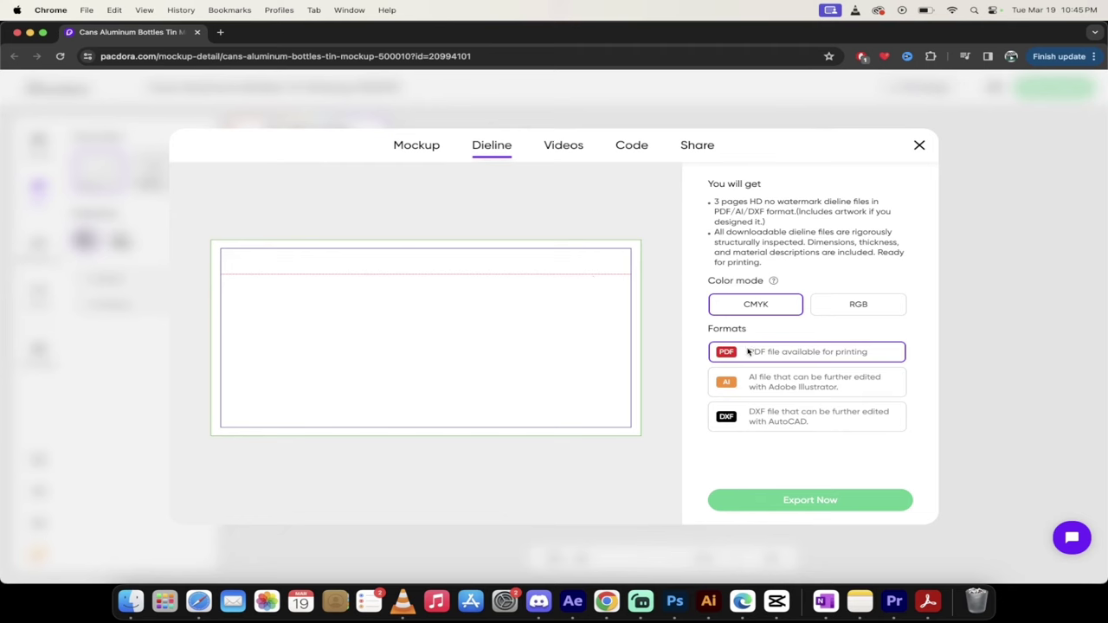
{"action": "left_click", "coordinate": [743, 385]}
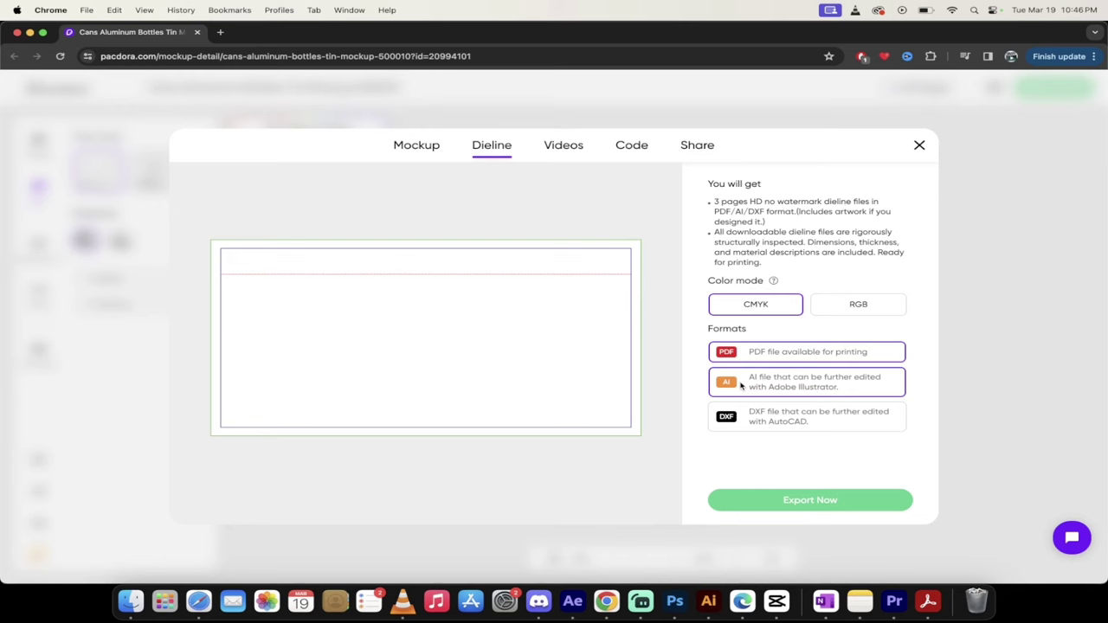
{"action": "left_click", "coordinate": [730, 417]}
{"action": "left_click", "coordinate": [732, 418]}
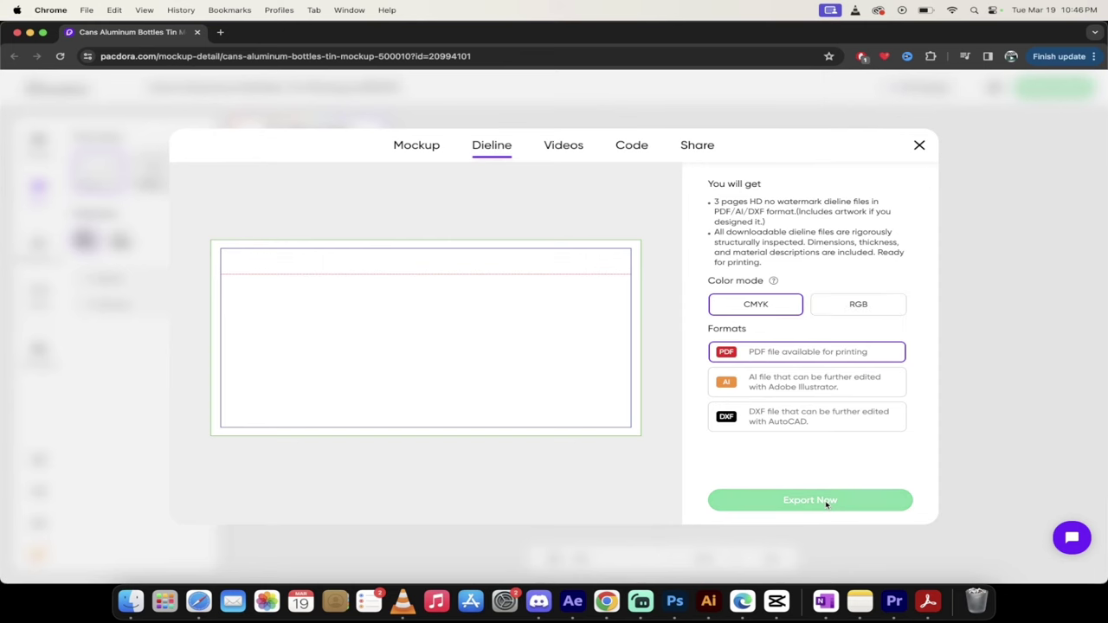
Step: Export the 8s rotating-can video style from the Videos tab and close the window
{"action": "left_click", "coordinate": [559, 149]}
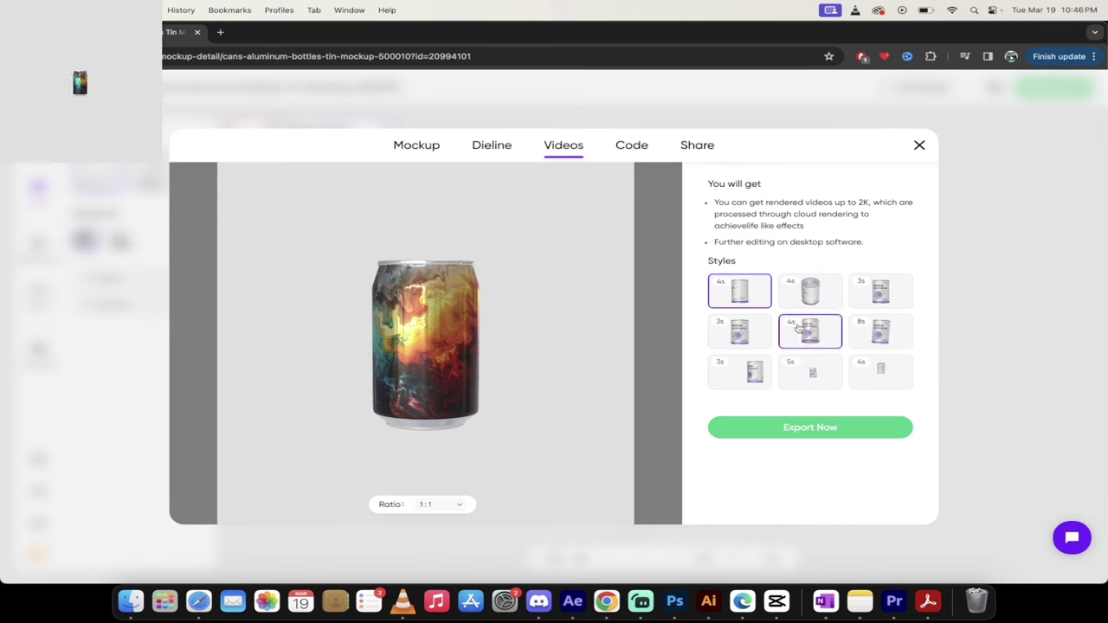
{"action": "left_click", "coordinate": [874, 331]}
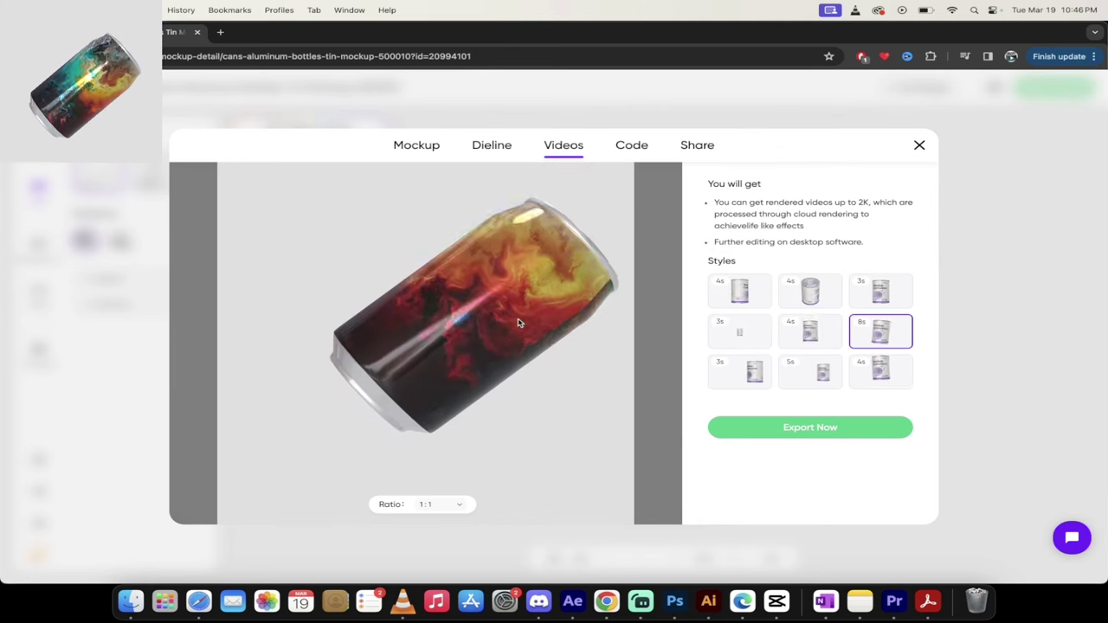
{"action": "left_click", "coordinate": [816, 427]}
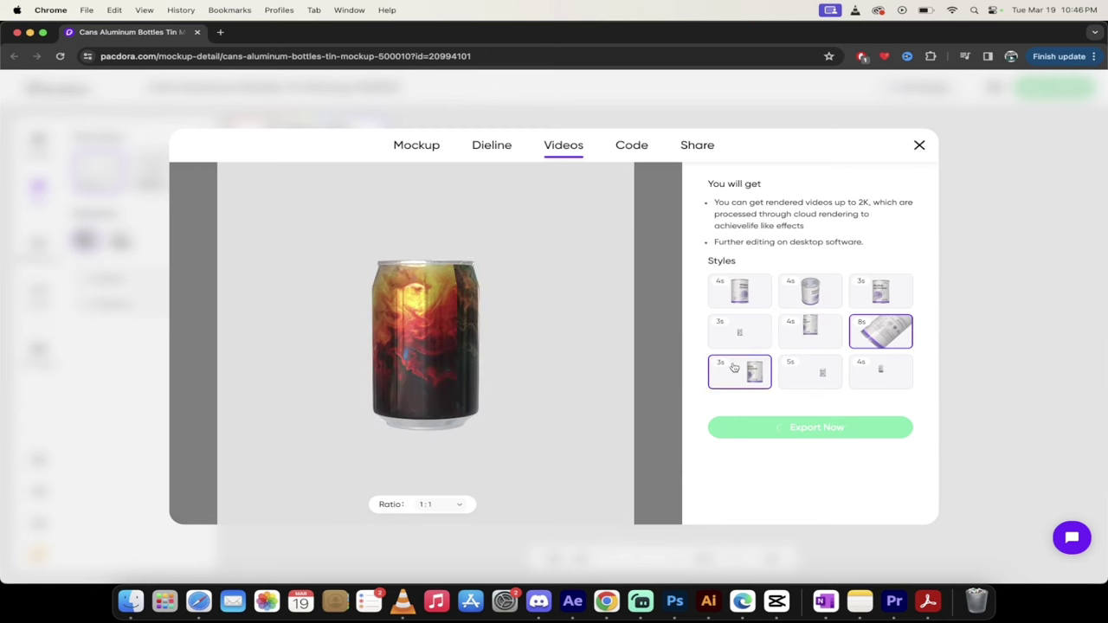
{"action": "left_click", "coordinate": [814, 424]}
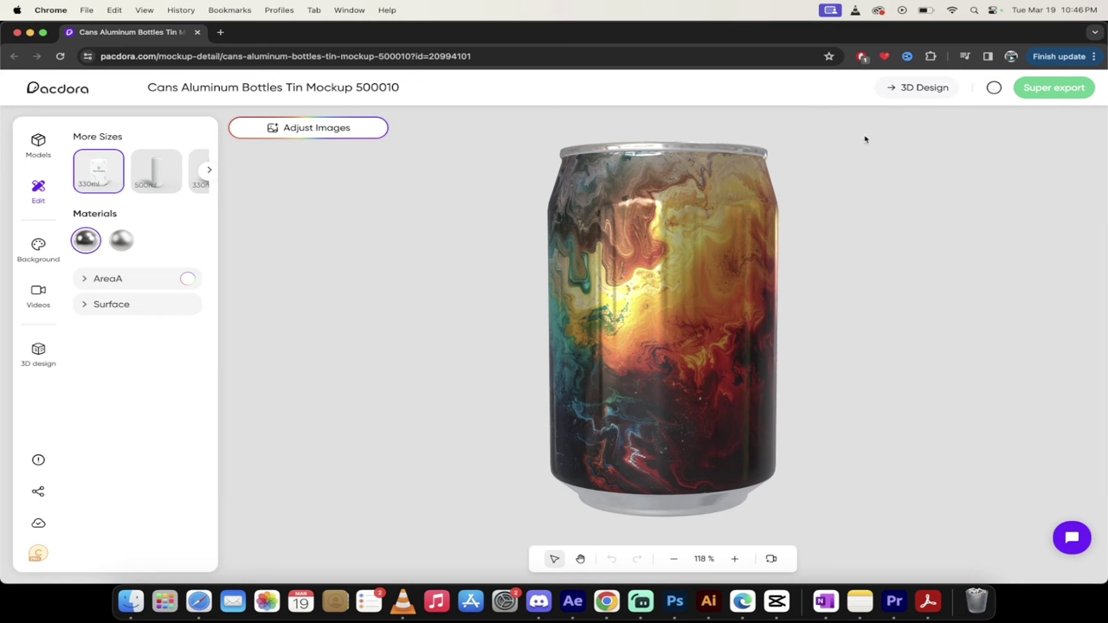
Step: Reopen Super export, check the Code tab, then view the Share tab's link
{"action": "left_click", "coordinate": [1053, 89]}
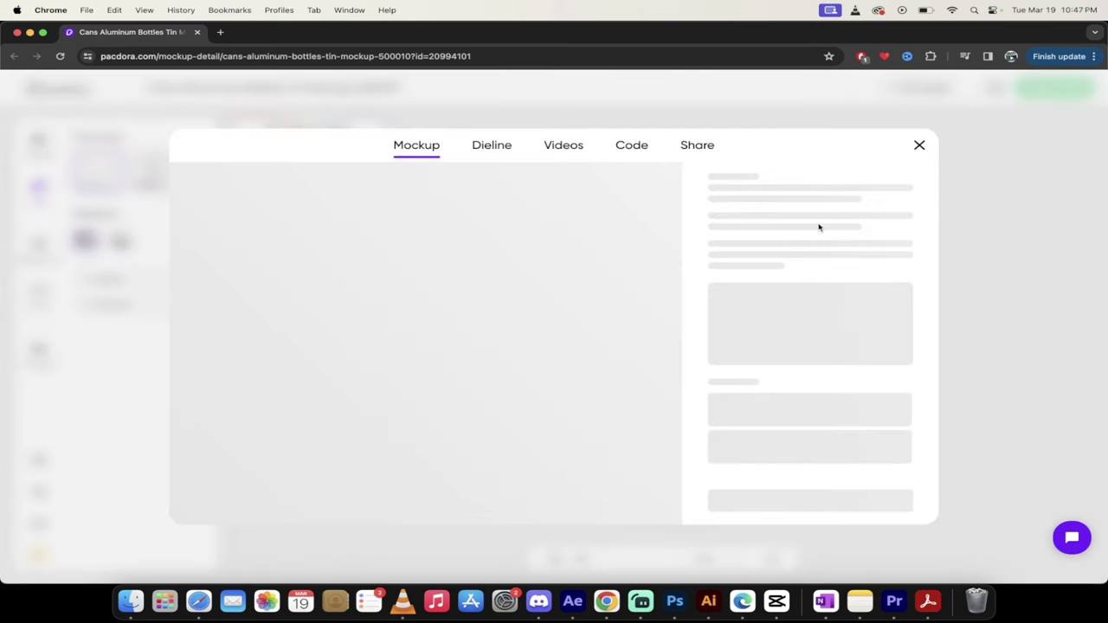
{"action": "left_click", "coordinate": [631, 149]}
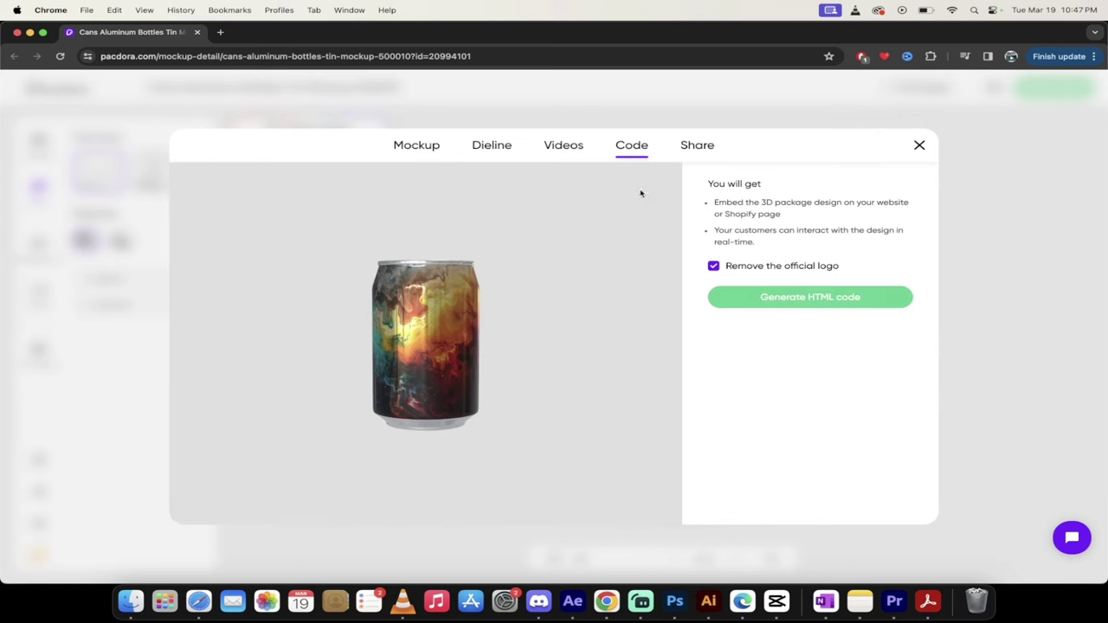
{"action": "left_click", "coordinate": [695, 147]}
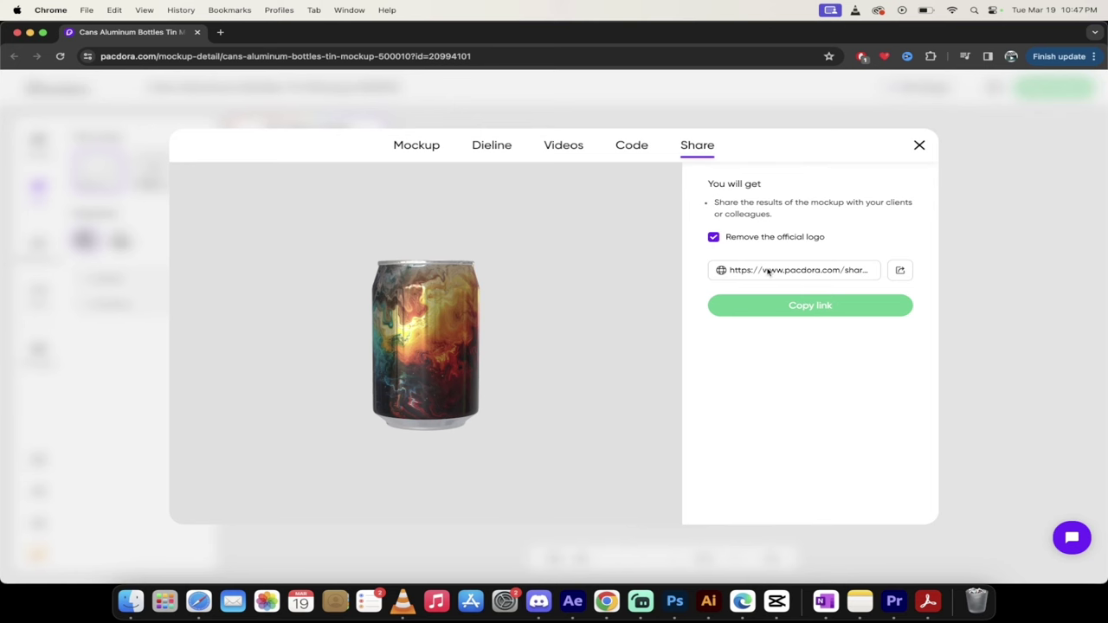
Step: Copy the fluid-art can mockup's share link from the Share tab
{"action": "left_click", "coordinate": [844, 305]}
Step: Dismiss the Super export dialog using its top-right X
{"action": "left_click", "coordinate": [918, 145]}
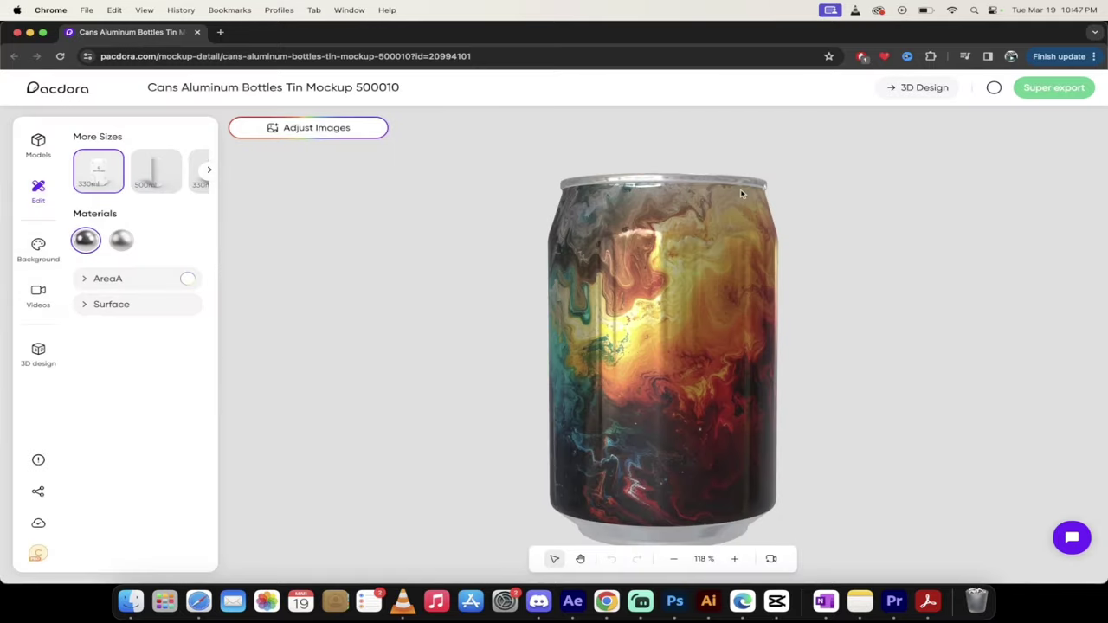